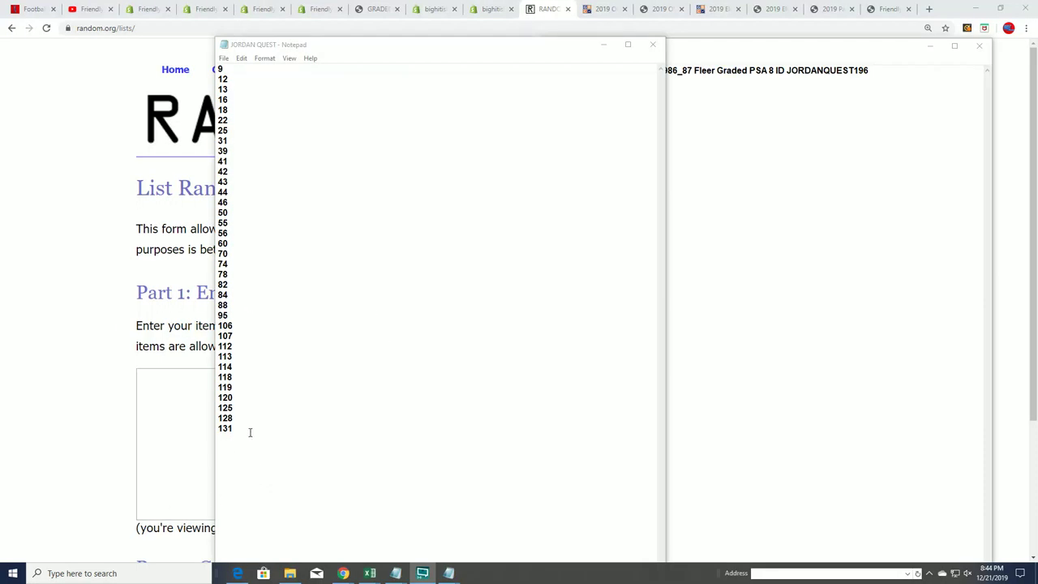
Step: Copy the whole number list from the JORDAN QUEST note and paste it into the List Randomizer's item field
drag(250, 432, 218, 68)
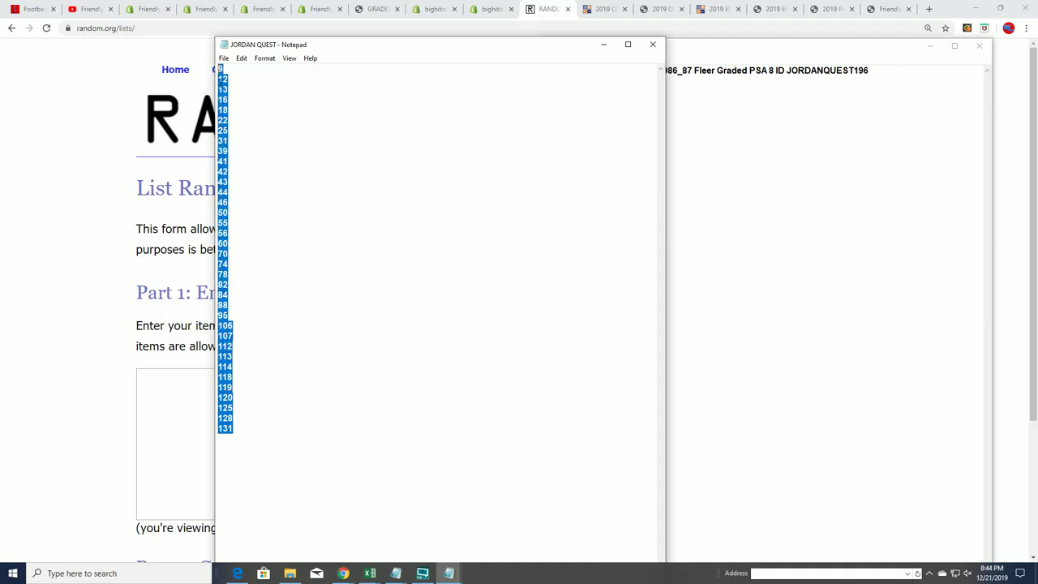
right_click(221, 78)
click(244, 115)
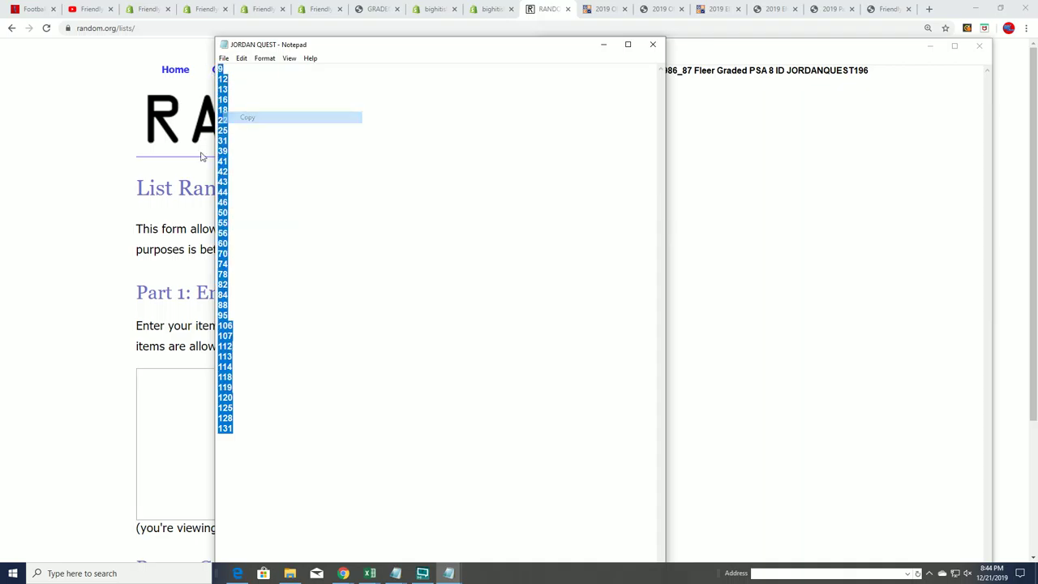
click(142, 375)
right_click(142, 375)
click(180, 461)
Step: Randomize the pasted number list seven times in a row
scroll(787, 403, down, 3)
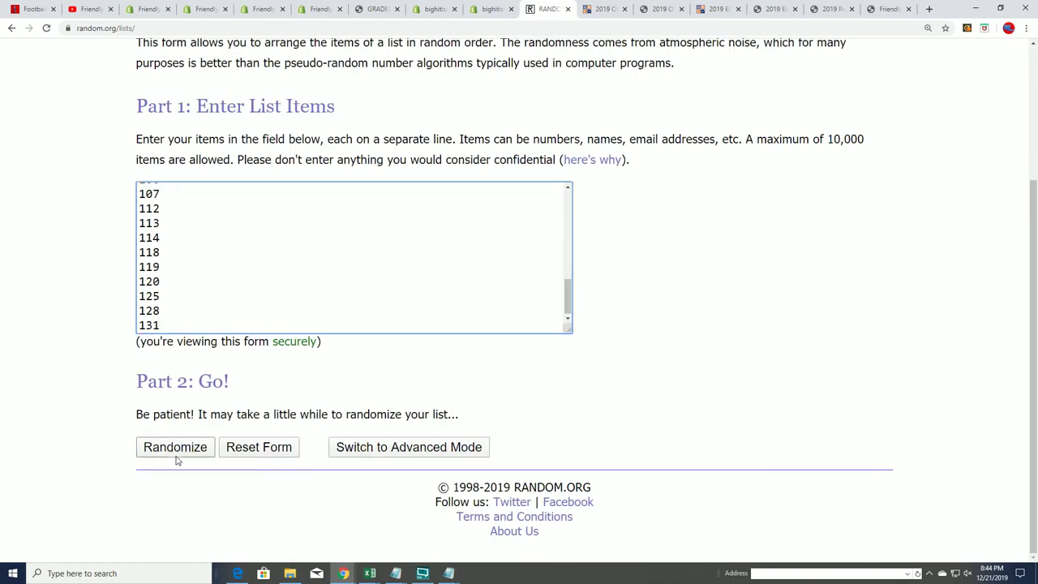
click(179, 454)
scroll(127, 357, down, 5)
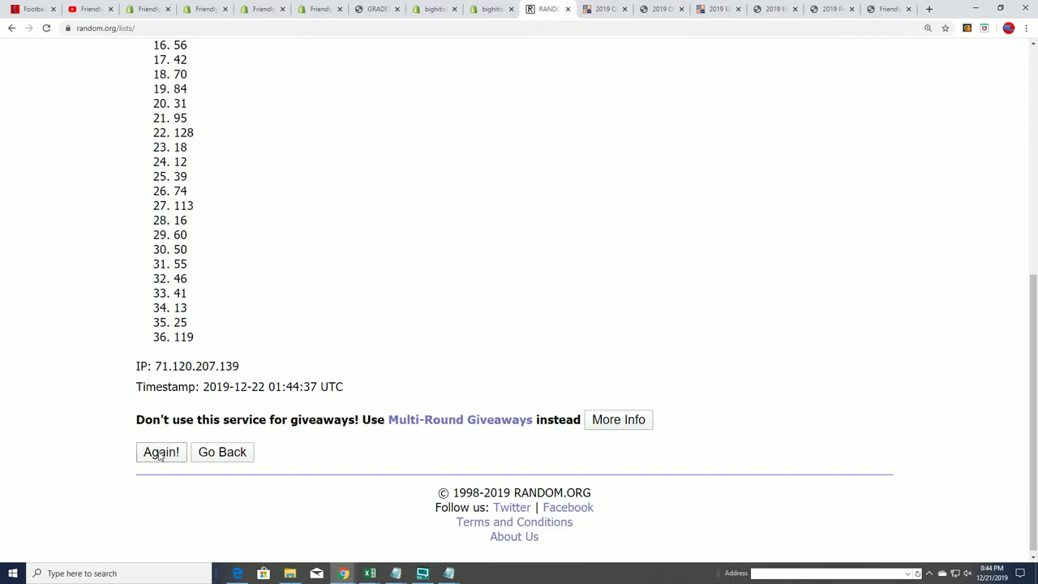
click(161, 455)
scroll(203, 422, down, 5)
click(162, 484)
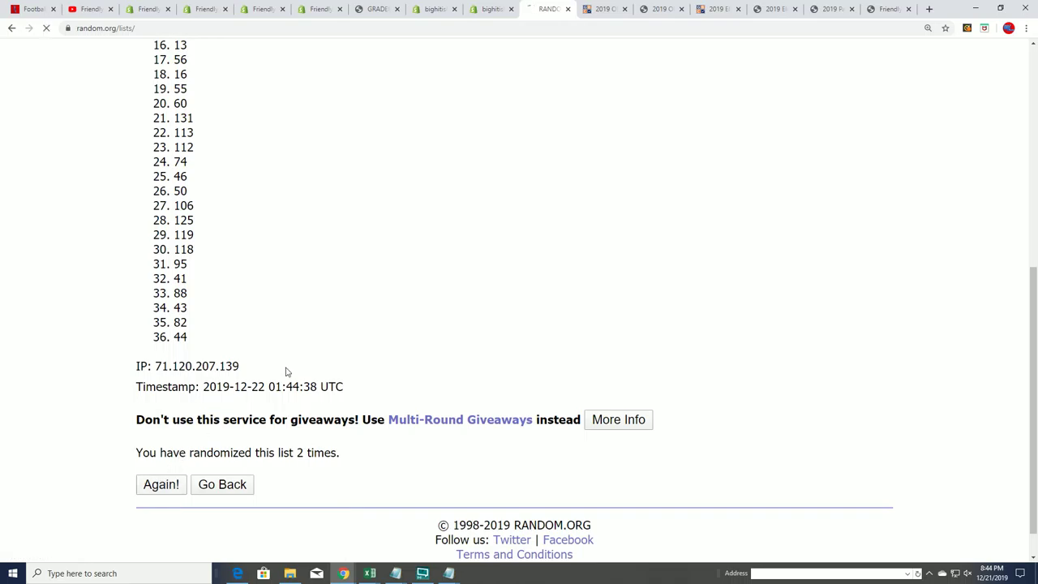
scroll(336, 368, down, 5)
click(165, 481)
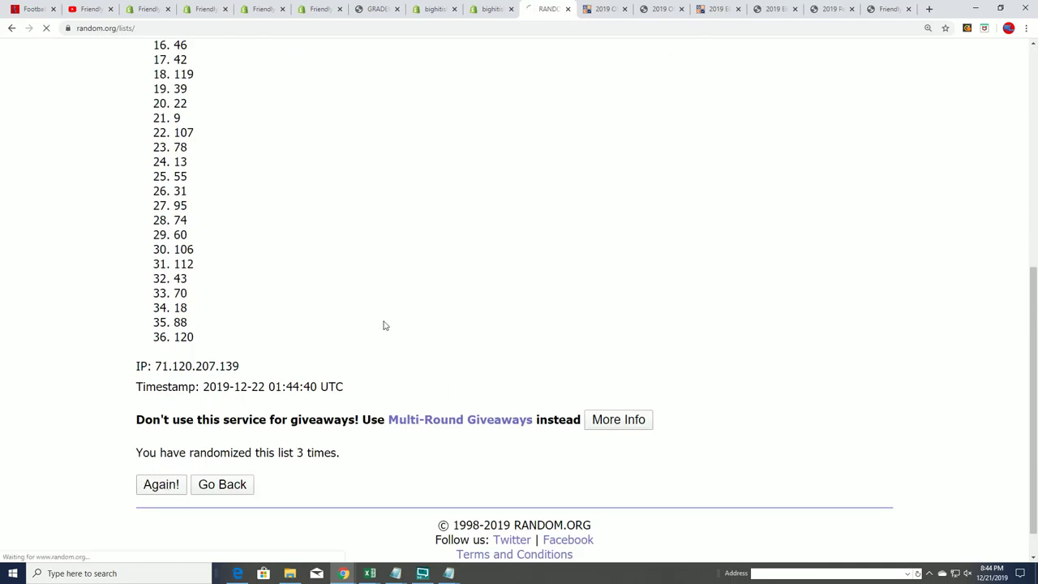
scroll(364, 371, down, 1)
click(161, 484)
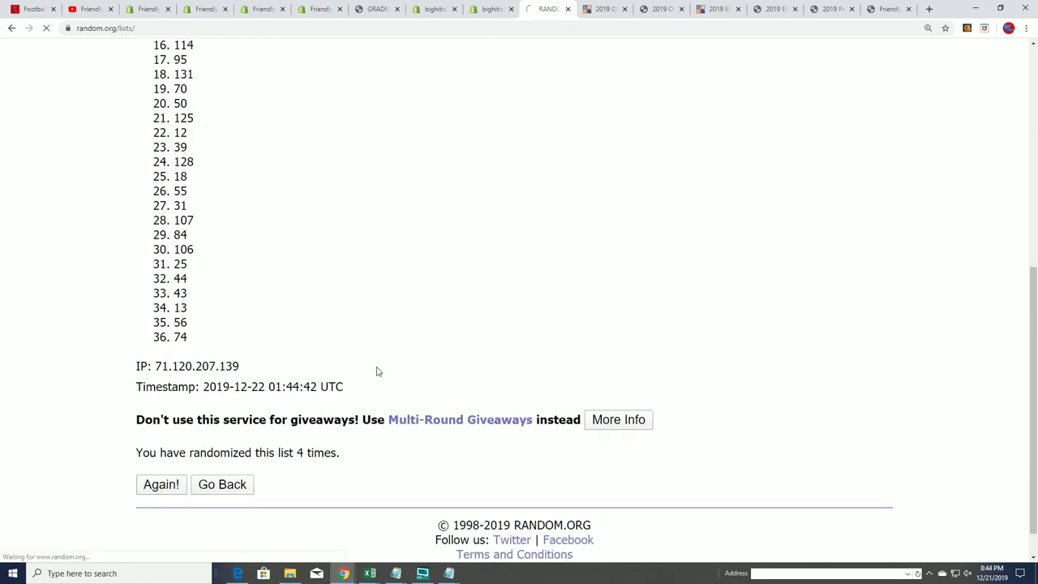
click(160, 486)
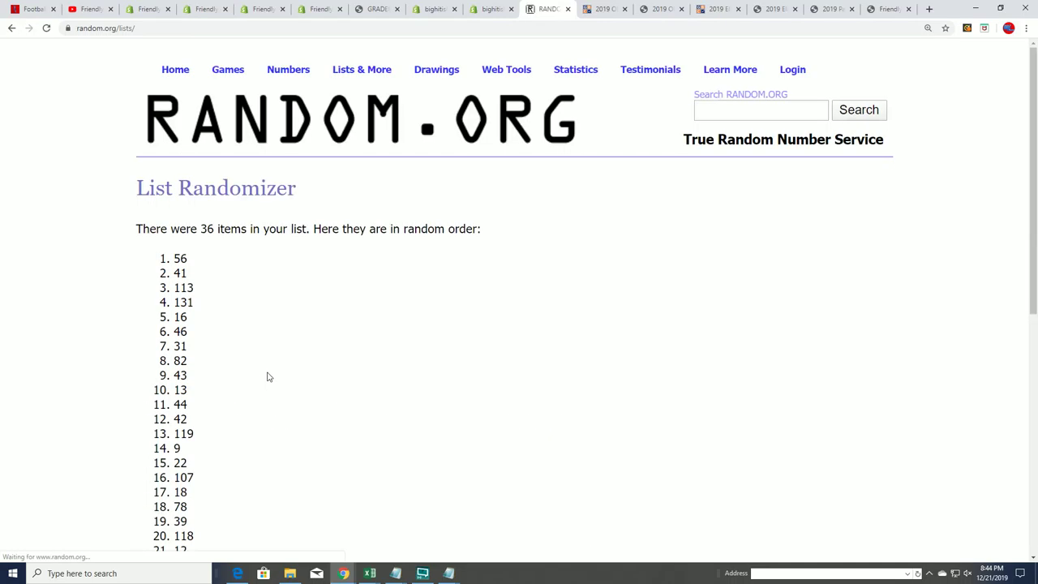
scroll(270, 374, down, 5)
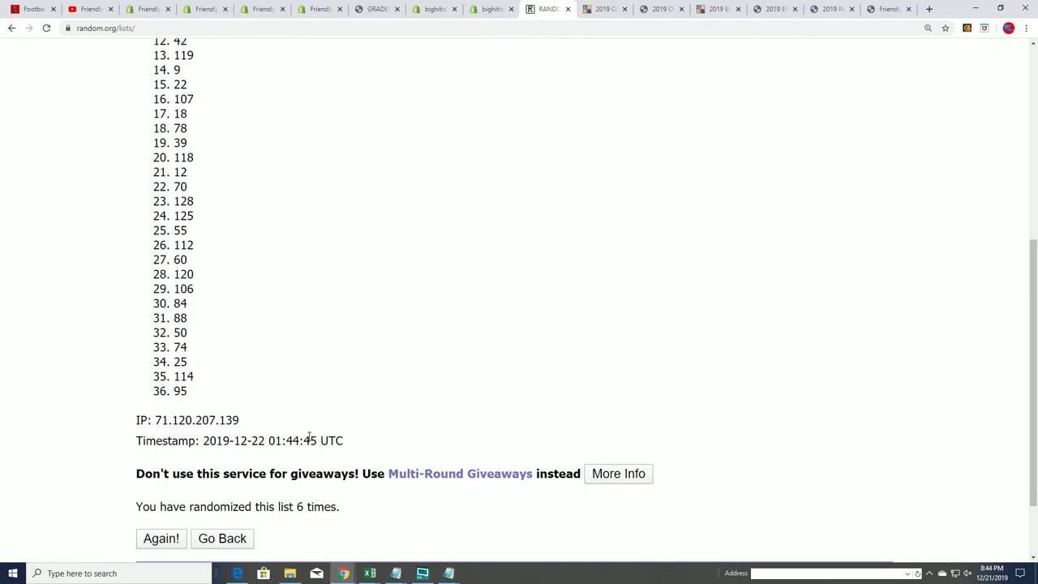
click(157, 539)
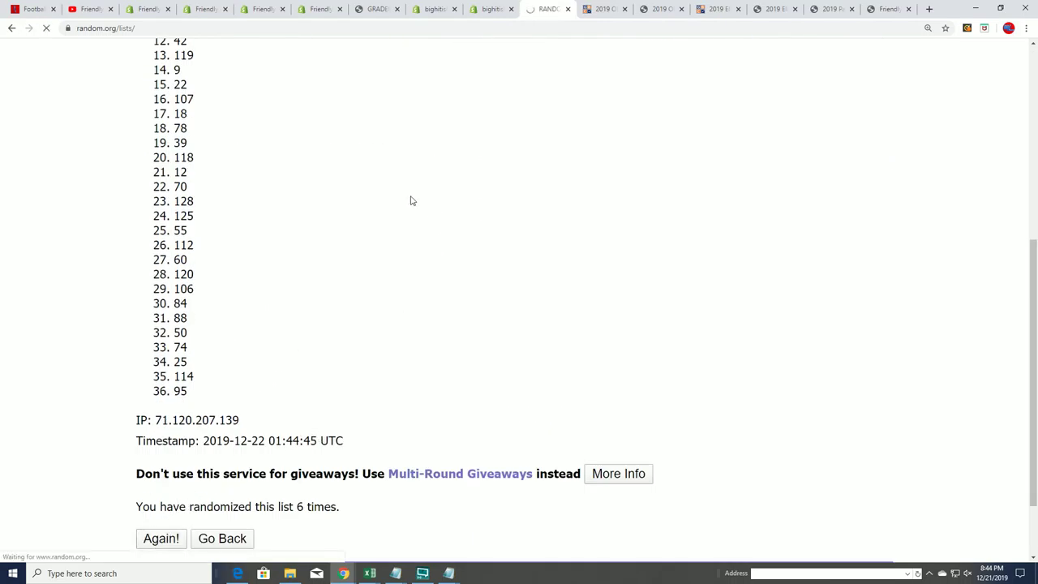
Step: Highlight the first number of the randomized list and review the remaining results and the randomization details
drag(249, 265, 126, 251)
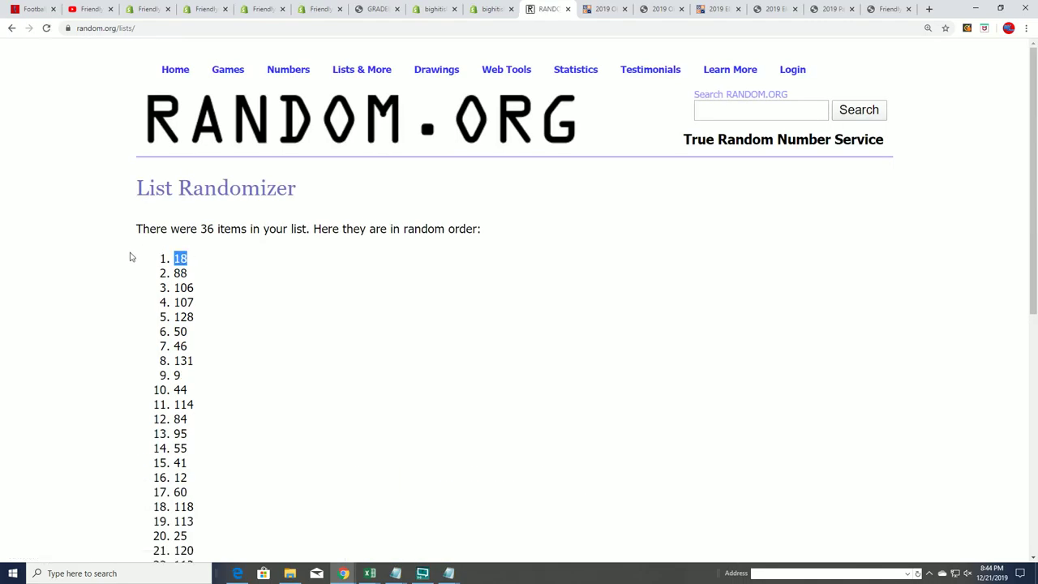
scroll(259, 300, down, 5)
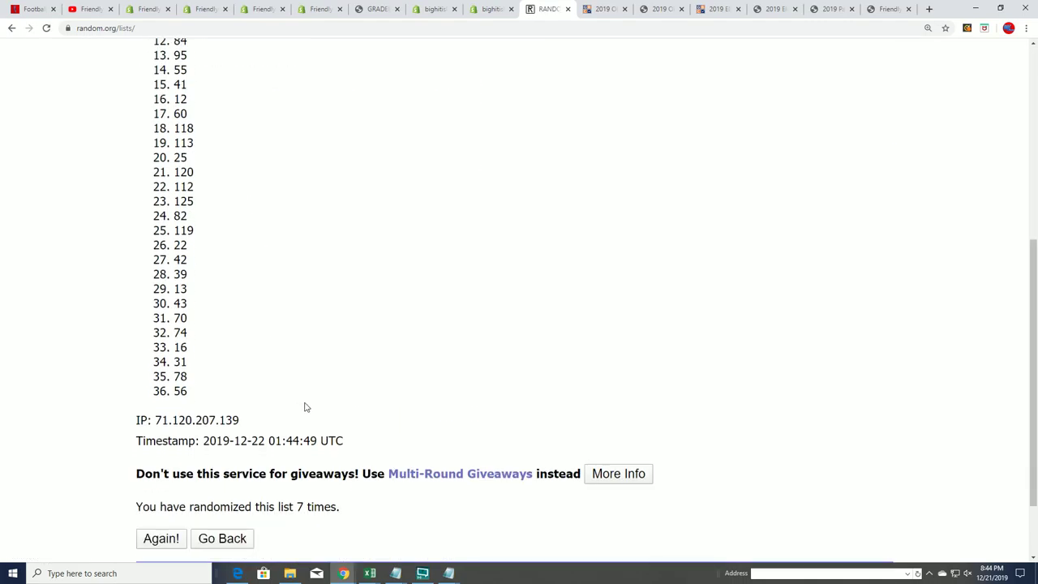
scroll(306, 406, up, 3)
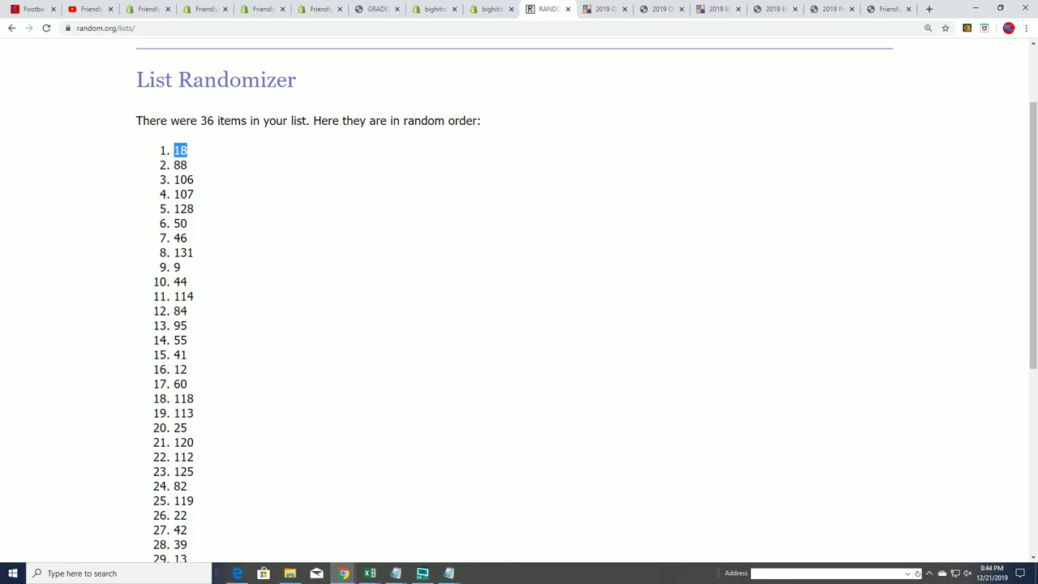
Step: Switch to the JORDAN QUEST note in Notepad, delete the line 18, save the file and minimize it
key(alt+Tab)
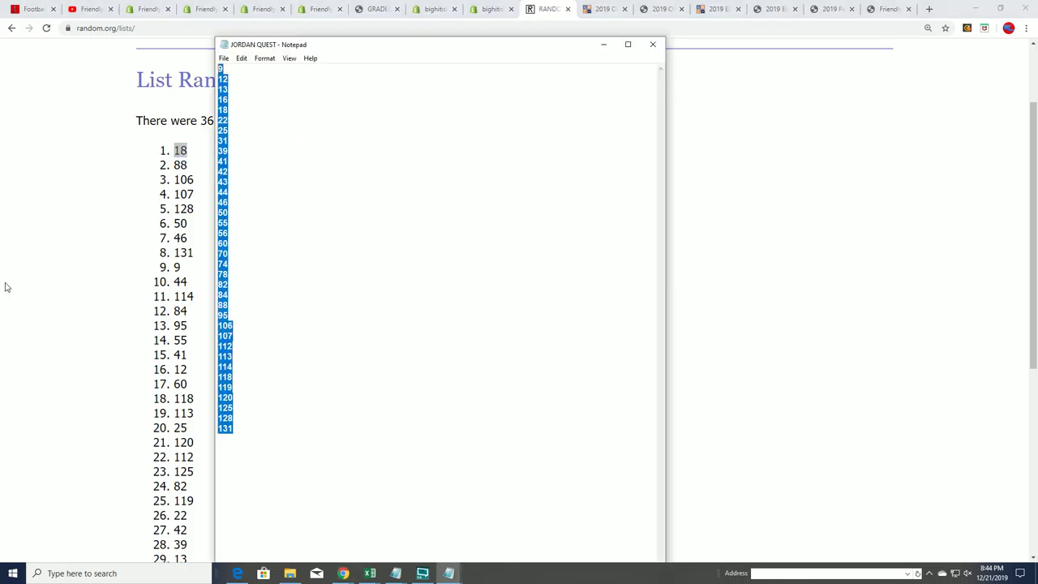
click(231, 106)
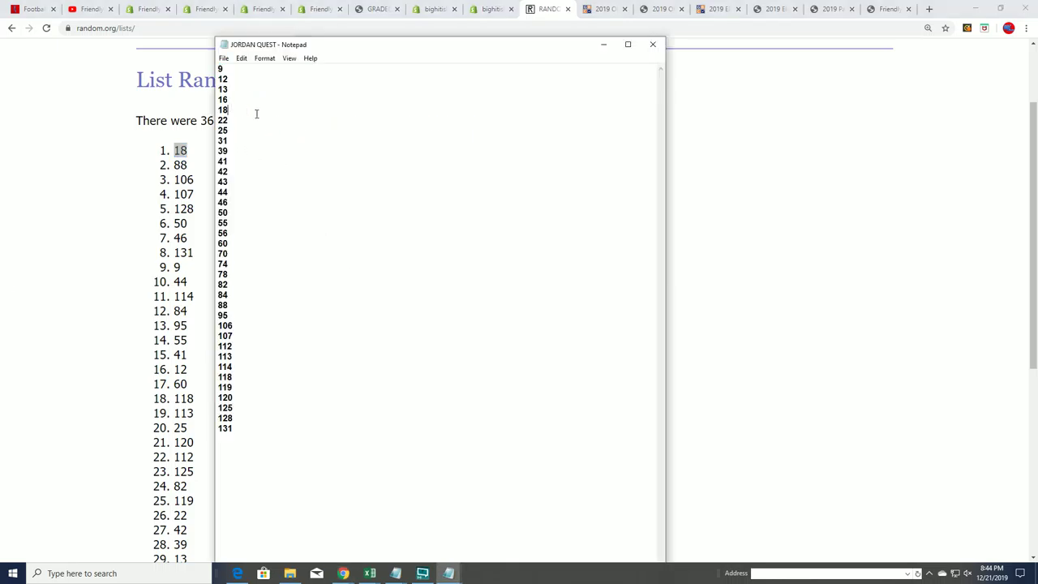
key(BackSpace)
key(BackSpace)
key(BackSpace)
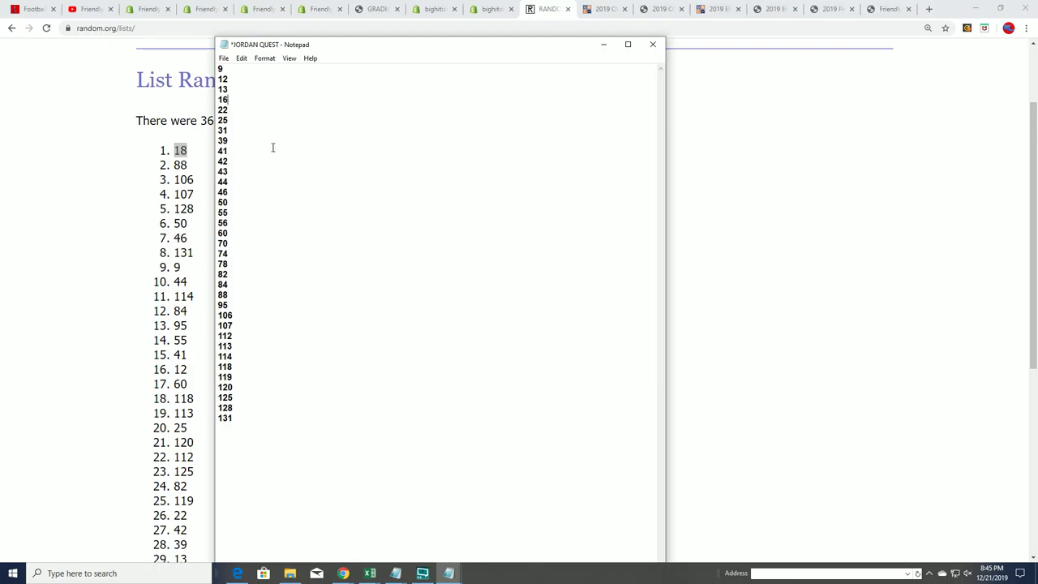
click(223, 58)
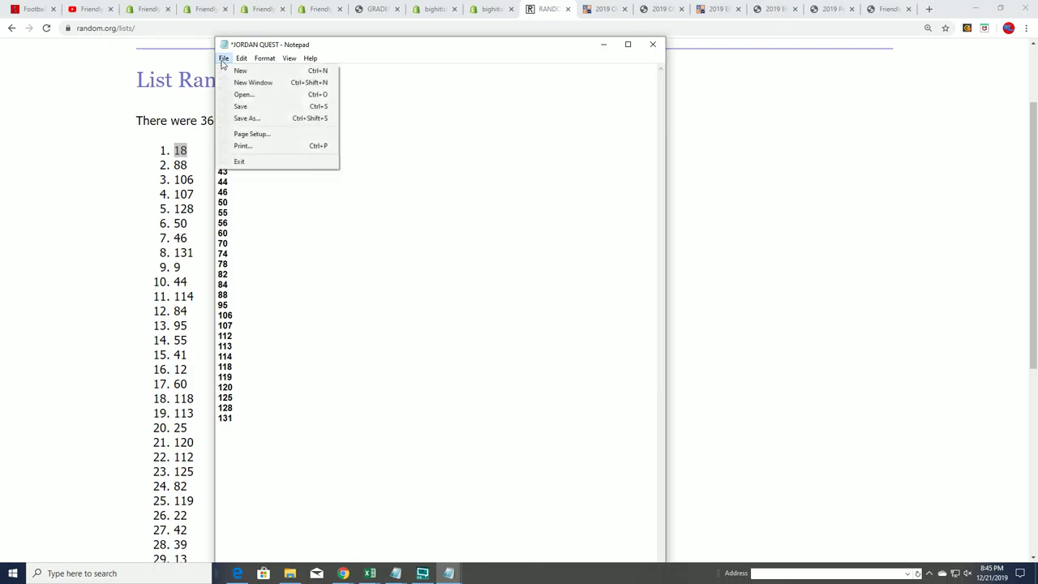
click(240, 106)
click(603, 45)
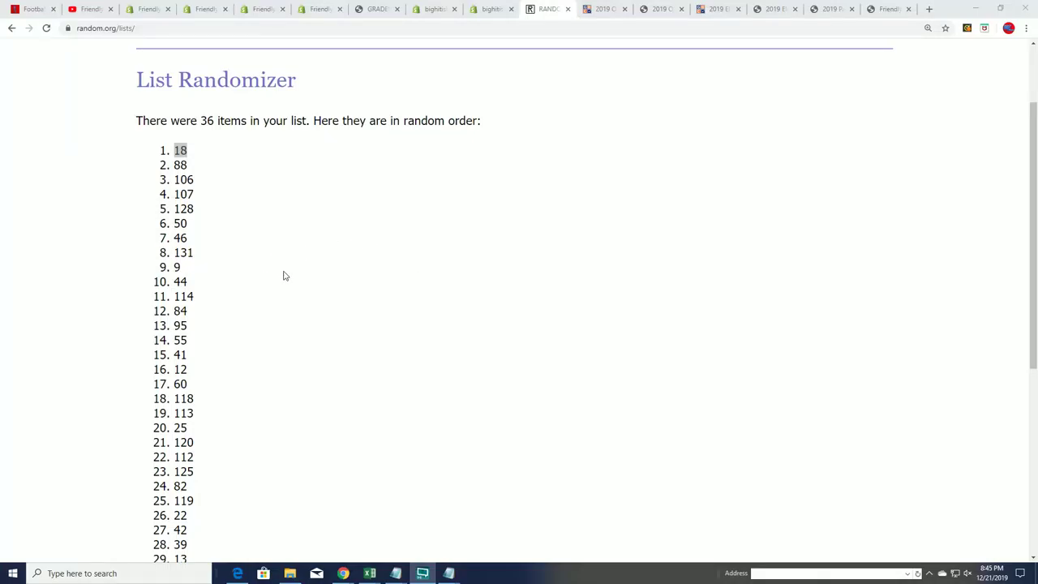
Step: Open a fresh, empty List Randomizer form on RANDOM.ORG
scroll(376, 169, up, 2)
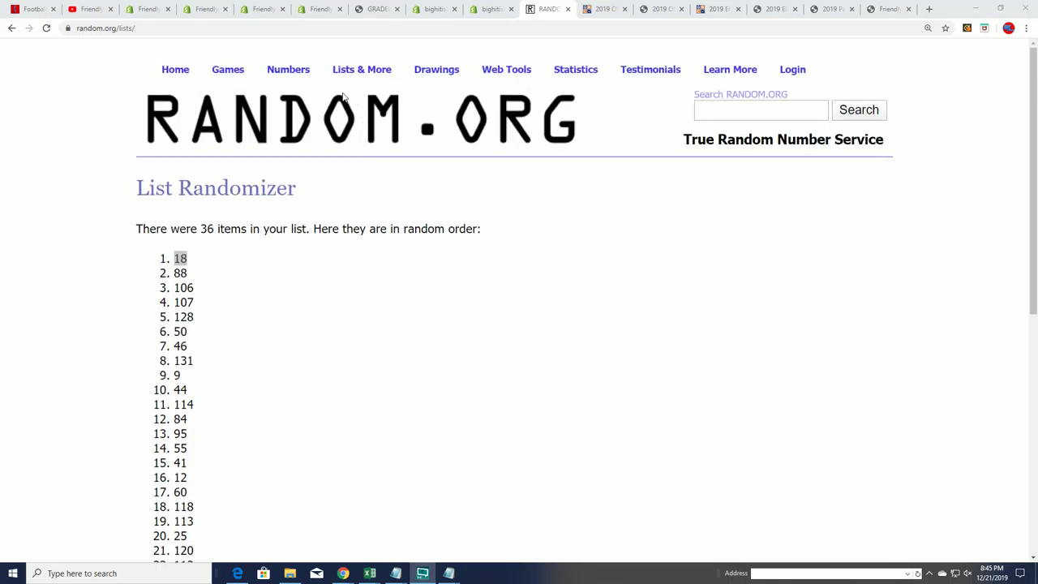
mouse_move(362, 70)
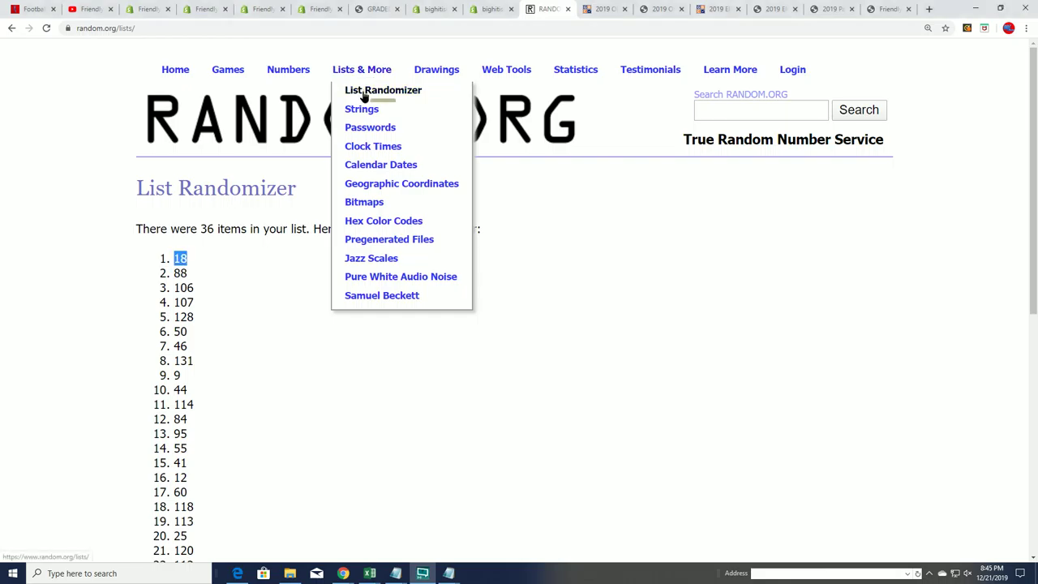
click(365, 94)
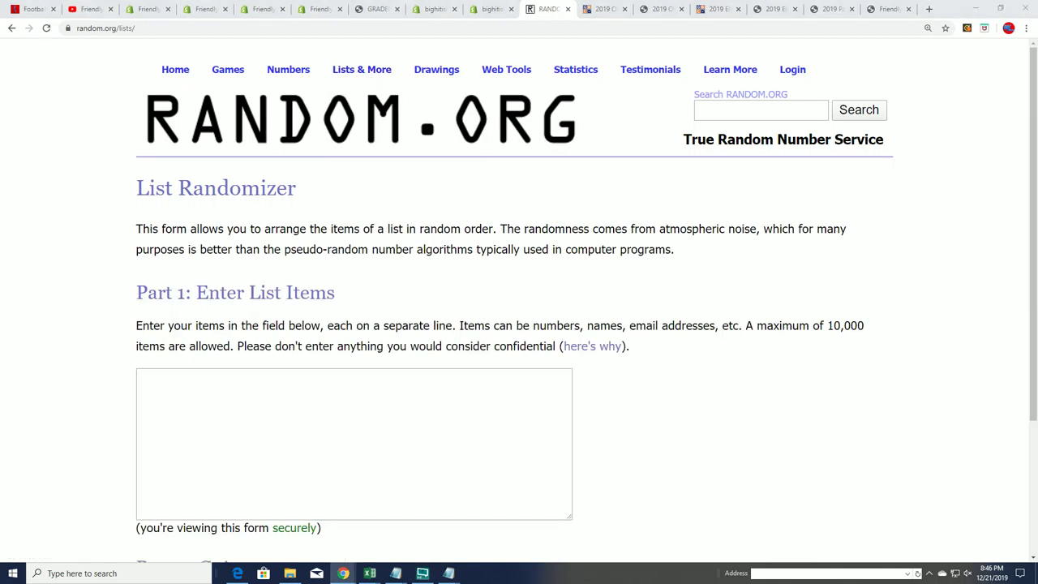
Step: Copy all participant names from the untitled GRADED JORDAN QUEST note in Notepad and paste them into the List Randomizer's item field
key(alt+Tab)
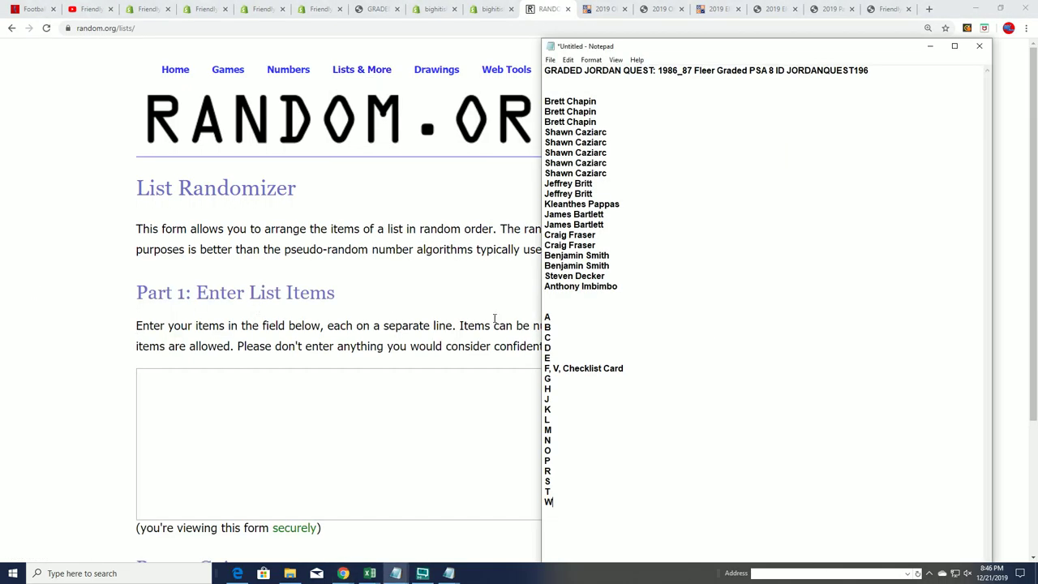
drag(638, 286, 548, 101)
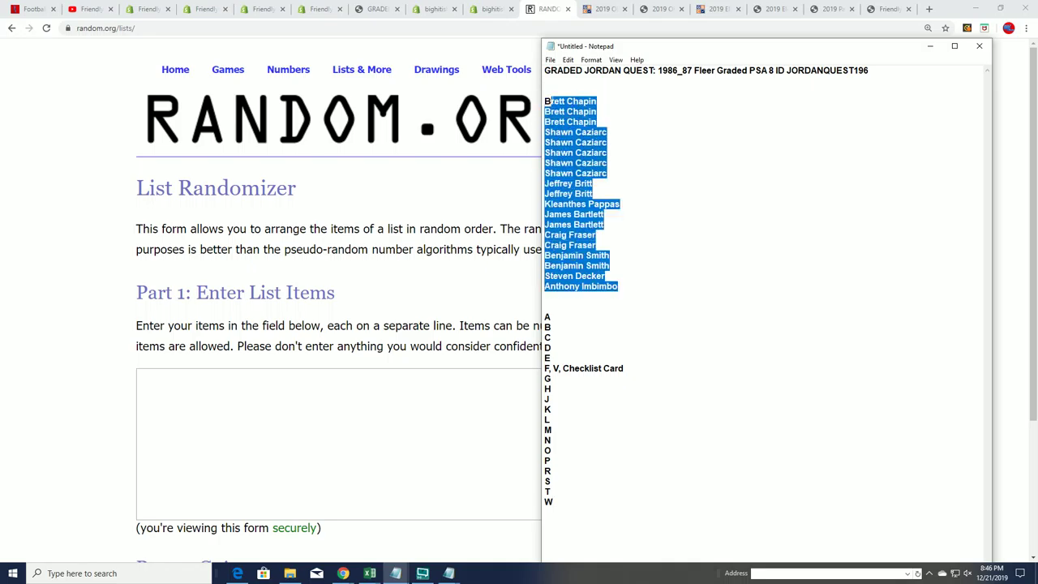
right_click(565, 114)
click(590, 153)
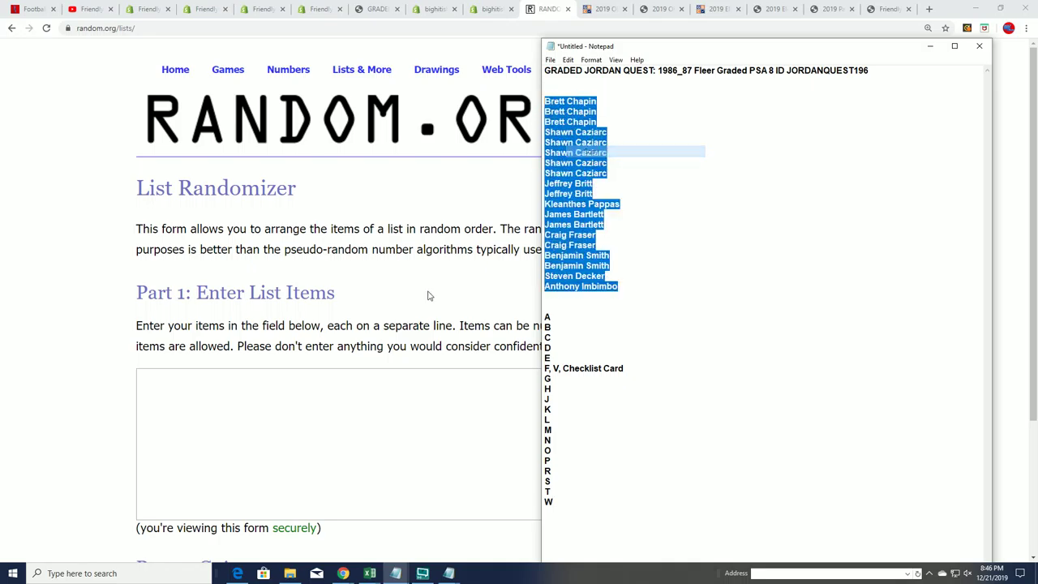
click(179, 380)
right_click(183, 378)
click(206, 456)
Step: Randomize the list of participant names seven times in a row
scroll(162, 463, down, 2)
click(162, 447)
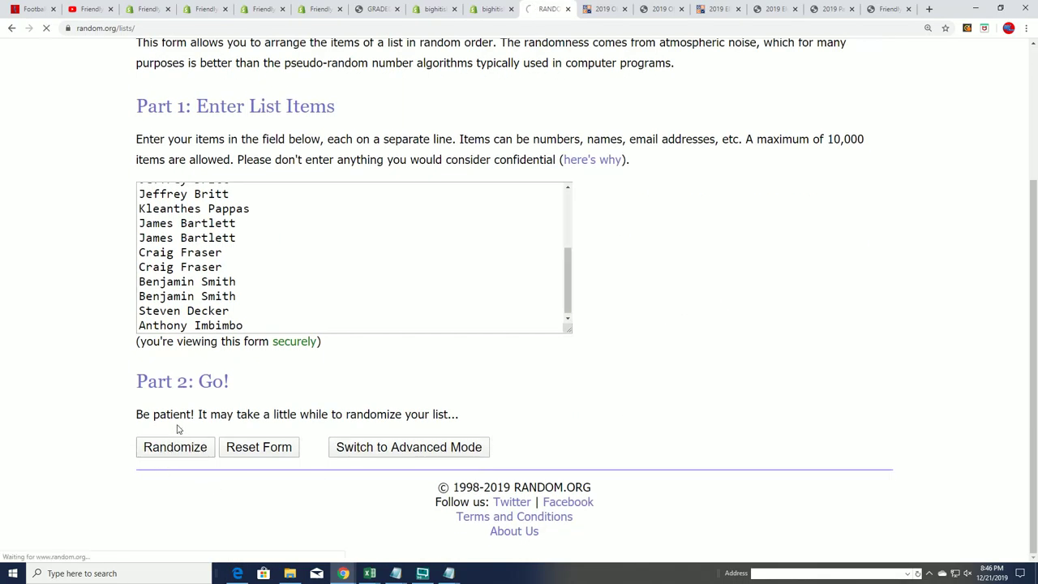
scroll(177, 425, down, 3)
click(160, 446)
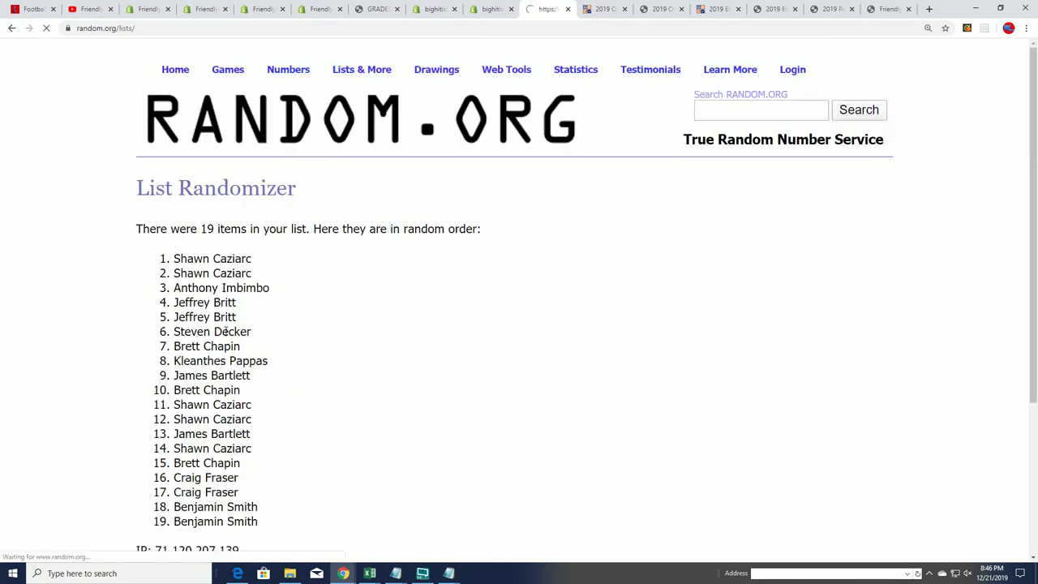
scroll(147, 413, down, 3)
click(160, 446)
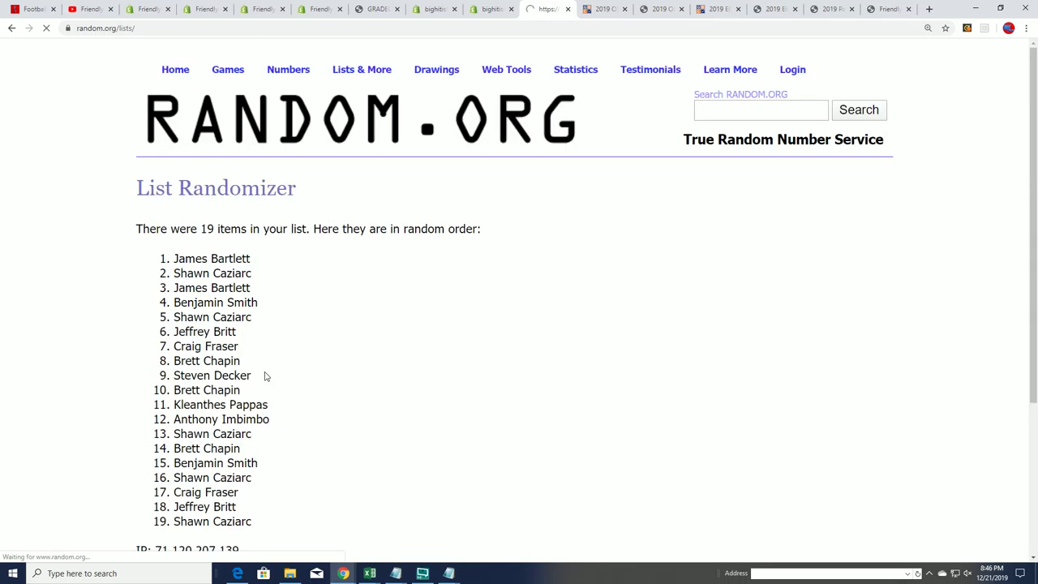
scroll(161, 454, down, 3)
click(155, 452)
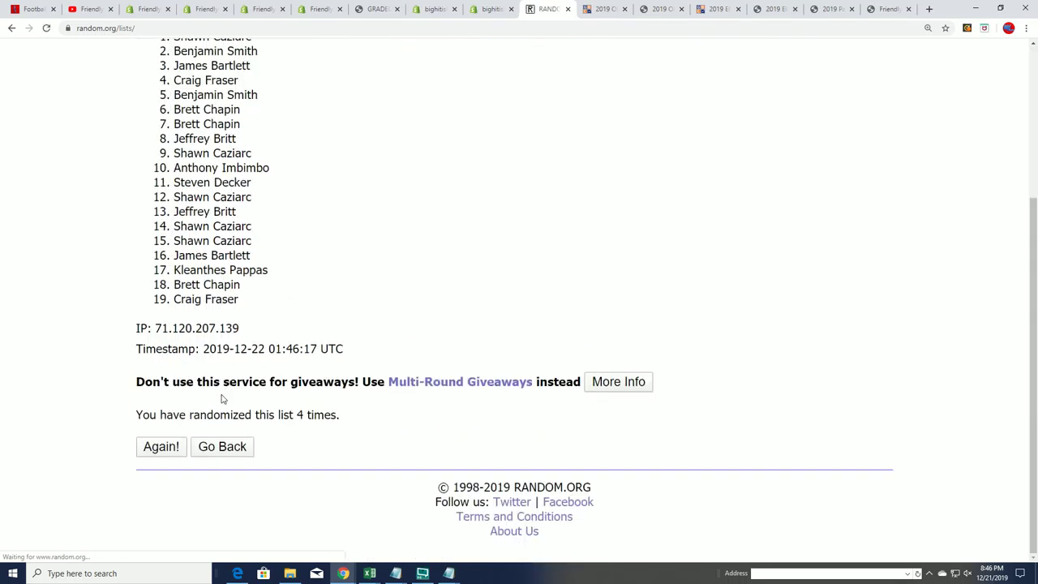
click(146, 446)
scroll(283, 391, down, 3)
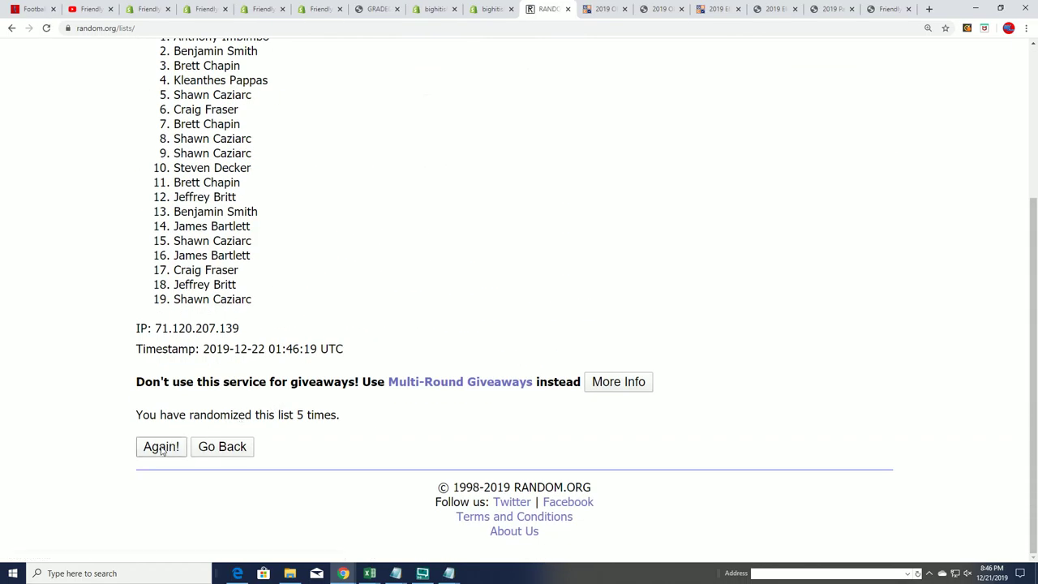
click(154, 449)
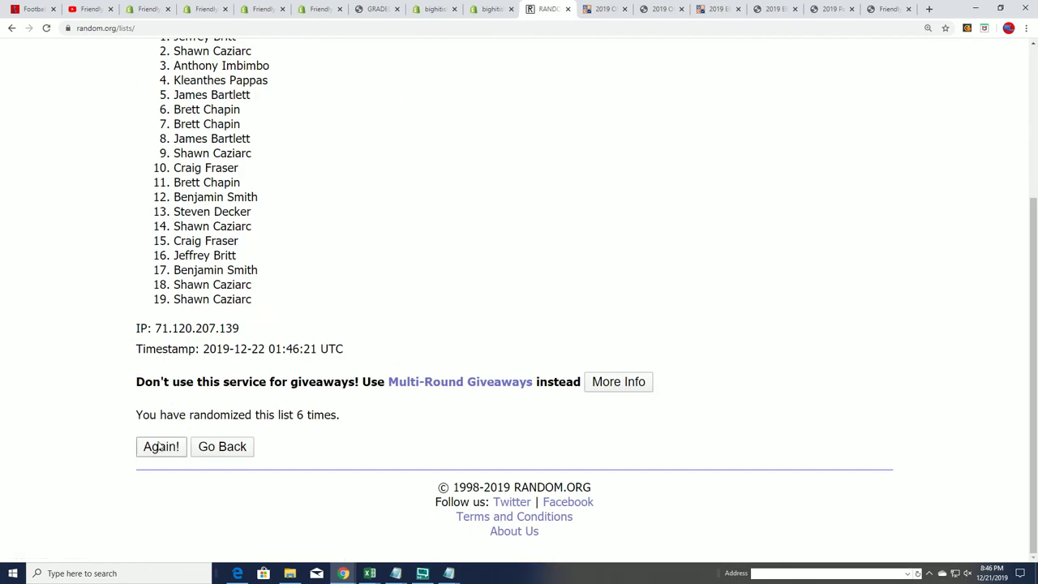
Step: Select all the participant names in the final randomized list, from the first to the last entry, and copy them
scroll(300, 250, down, 1)
drag(149, 120, 204, 209)
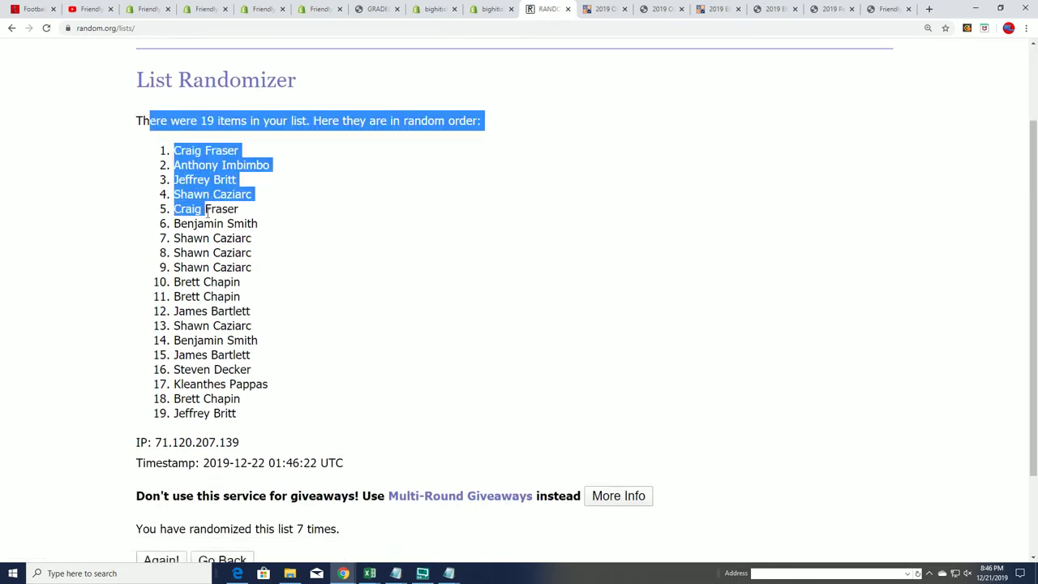
click(214, 187)
drag(172, 150, 203, 310)
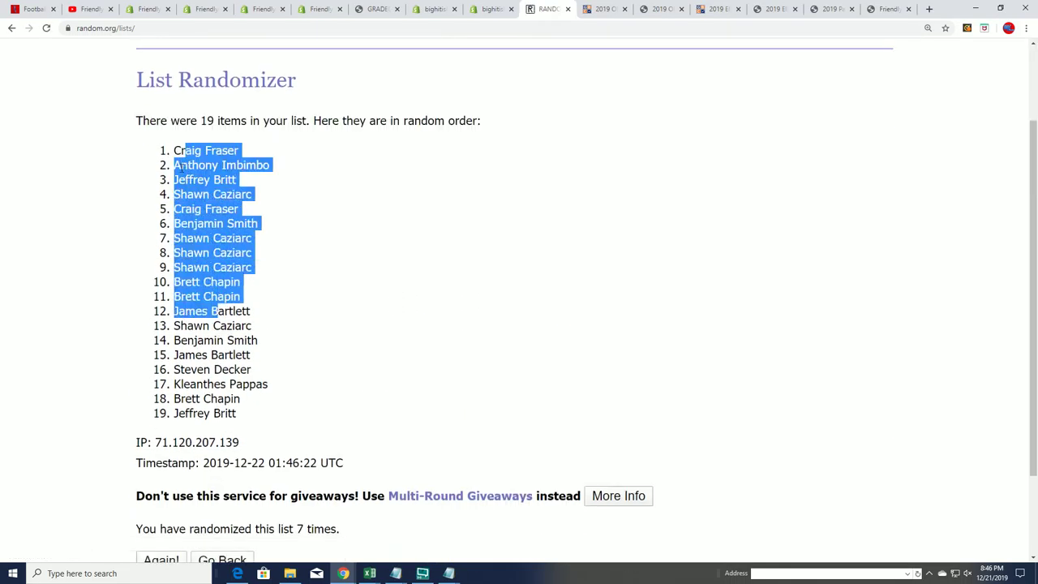
drag(172, 150, 246, 421)
right_click(220, 343)
click(237, 350)
scroll(290, 383, down, 1)
scroll(290, 395, up, 1)
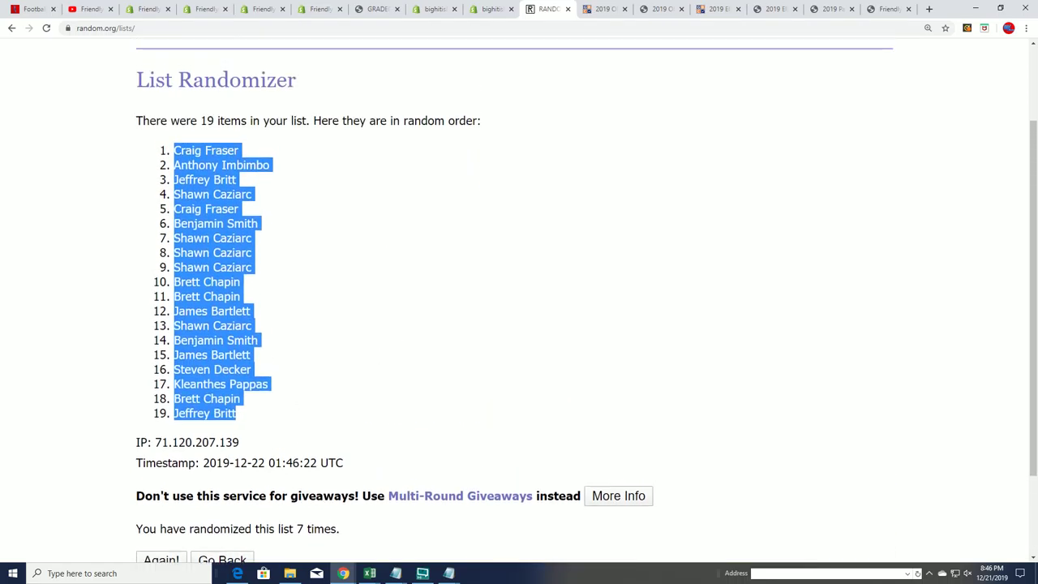
Step: Switch to the HIT PARADE 86 87 FLEER workbook in Excel and paste the randomized names into the Owners column from cell A2
key(alt+Tab)
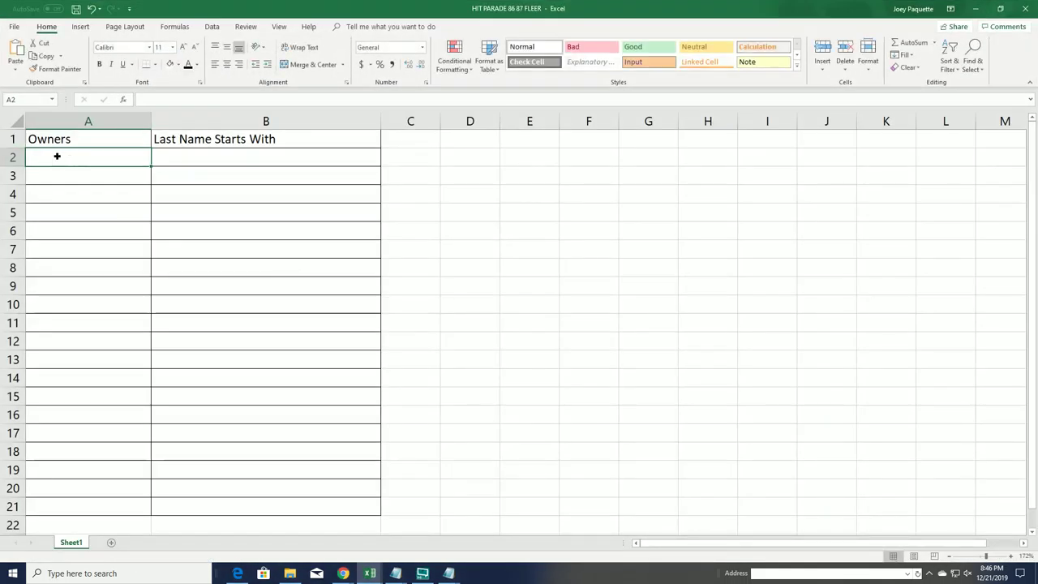
right_click(56, 156)
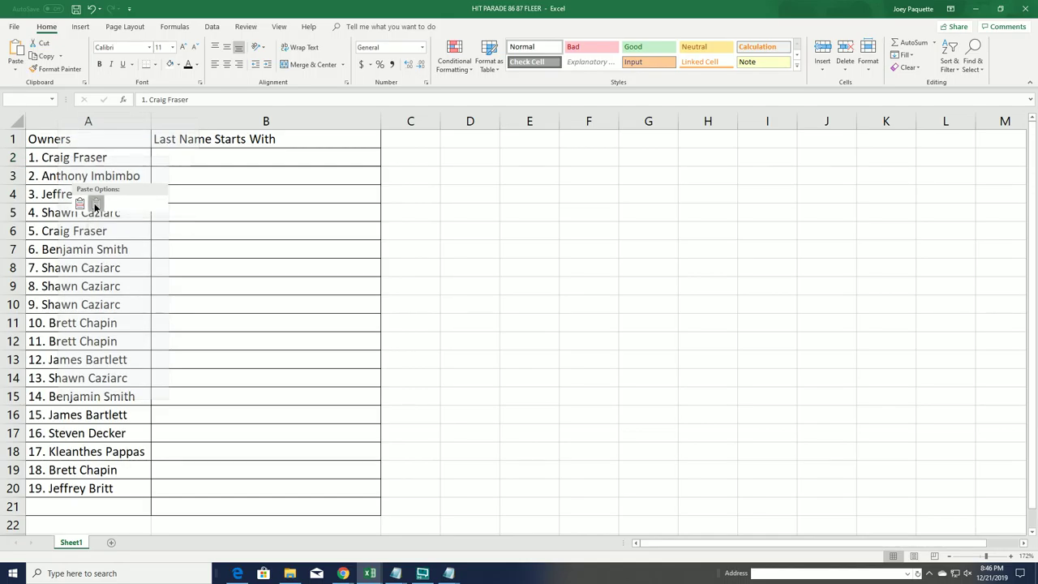
Step: Finish pasting the randomized names under the Owners header and select cell B2
click(95, 203)
click(183, 165)
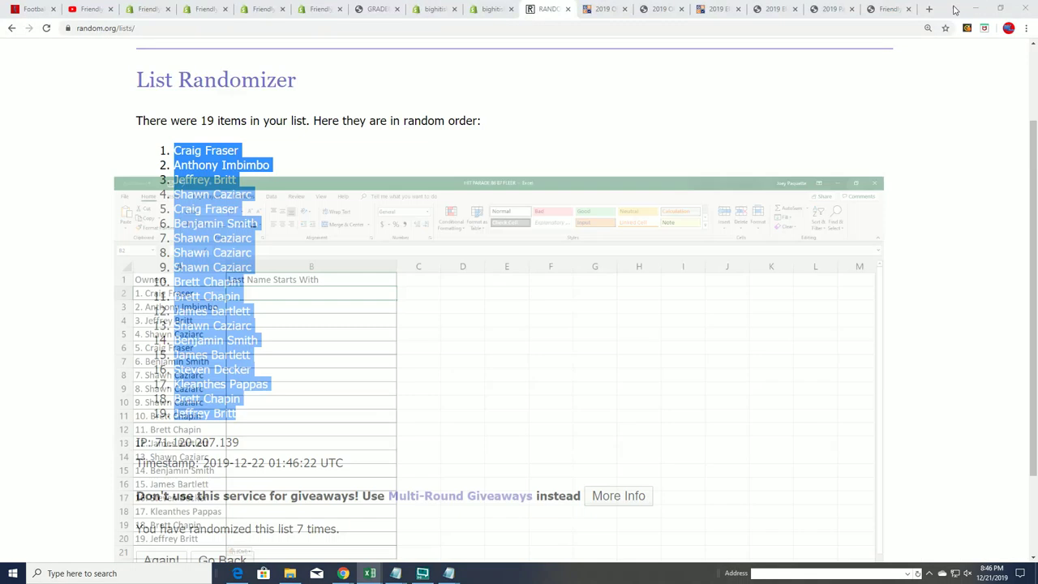
Step: Switch to random.org in the browser and open a blank List Randomizer form
key(alt+Tab)
mouse_move(361, 70)
click(377, 88)
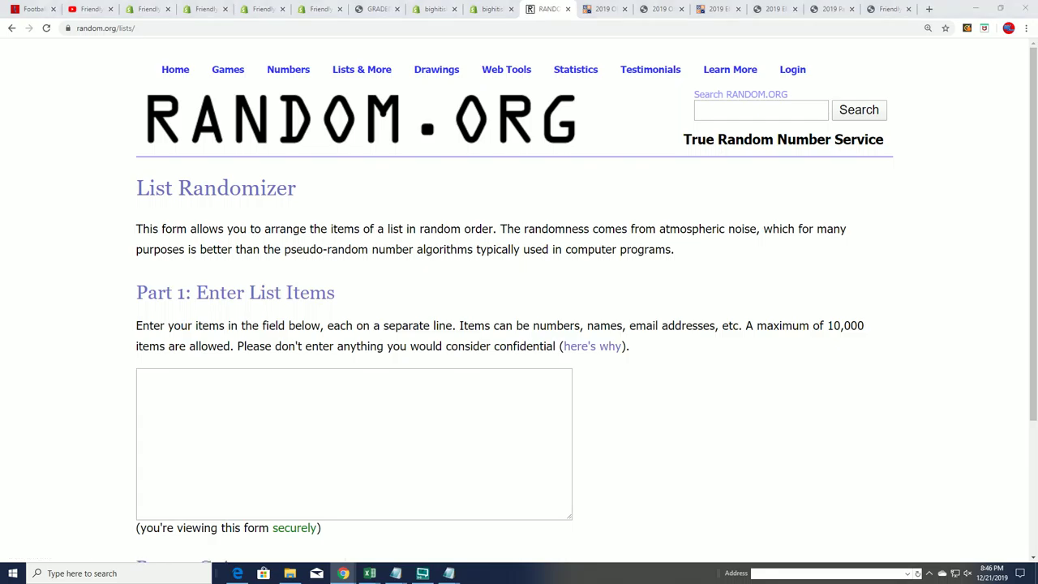
Step: Copy the letter entries A to W, including "F, V, Checklist Card", from the Notepad note and paste them into the List Randomizer's item field
key(alt+Tab)
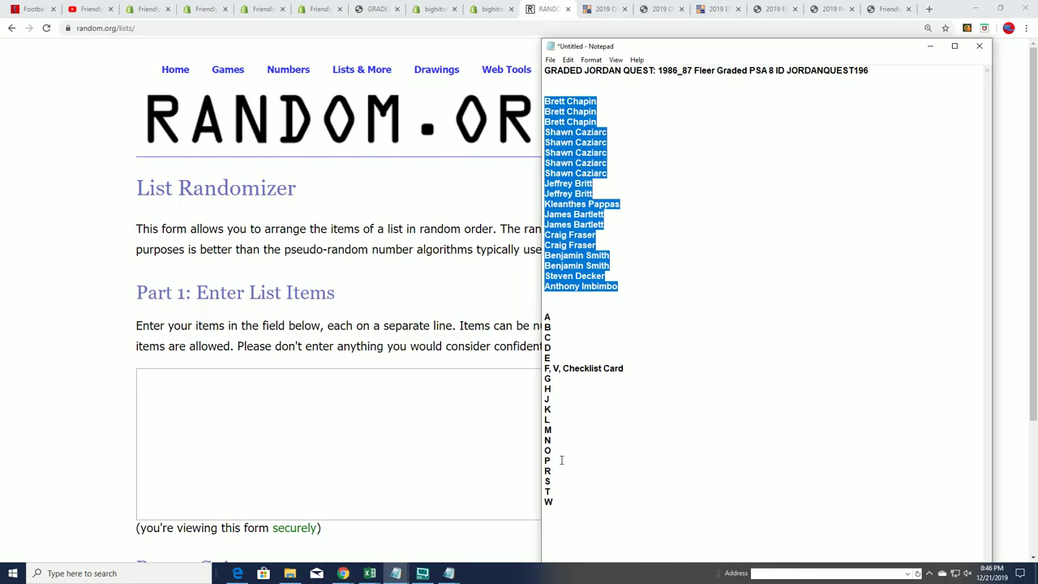
drag(554, 503, 547, 314)
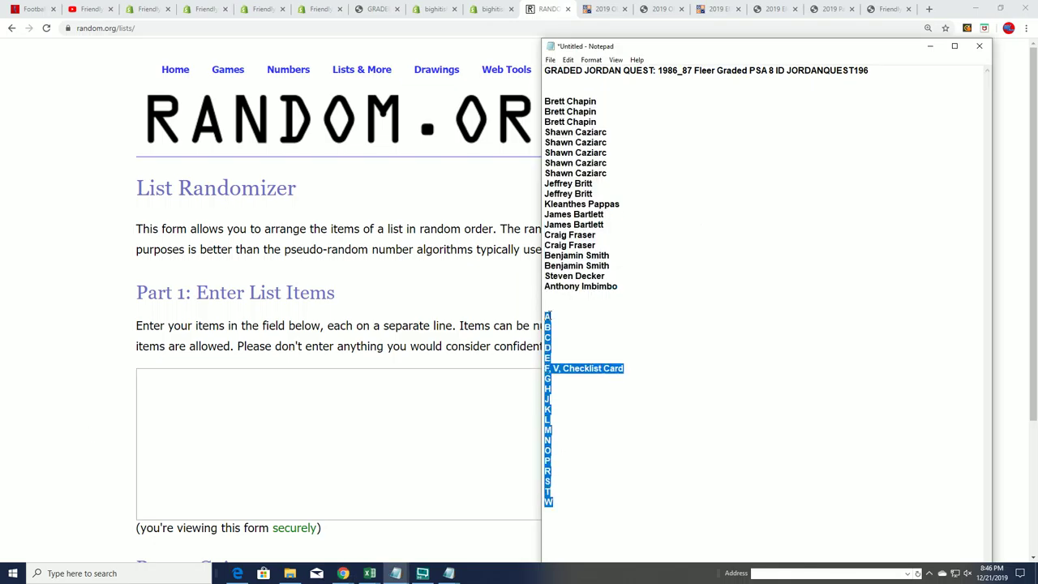
right_click(556, 313)
click(584, 347)
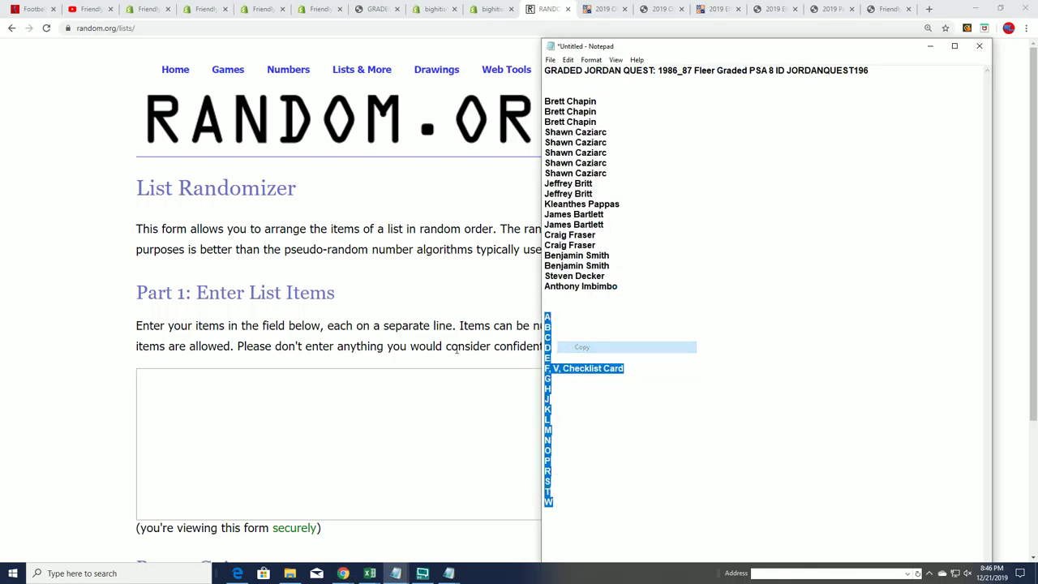
click(285, 373)
right_click(259, 378)
click(287, 464)
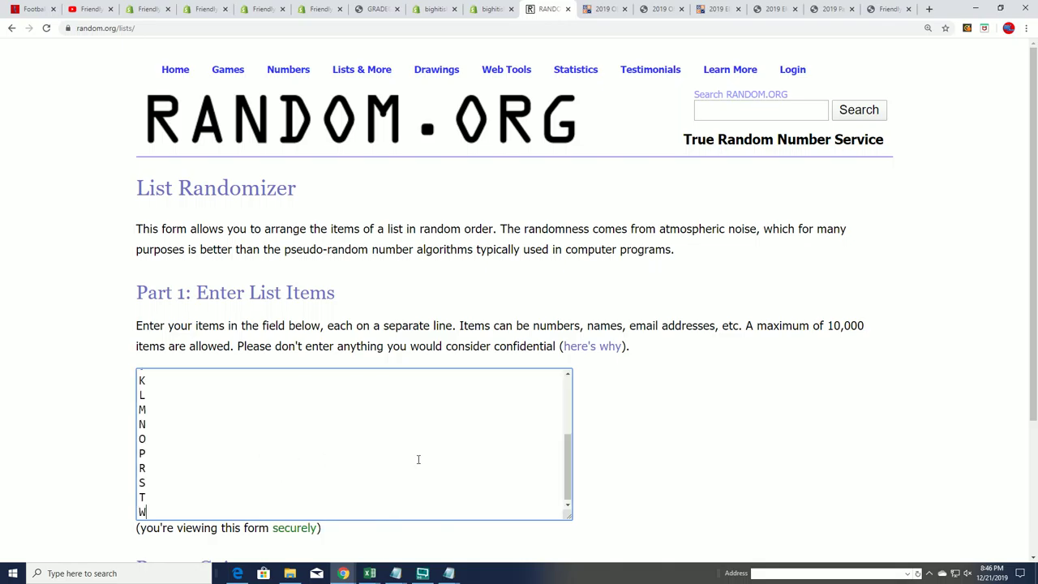
Step: Randomize the list of letter entries seven times in a row
scroll(642, 470, down, 3)
click(172, 446)
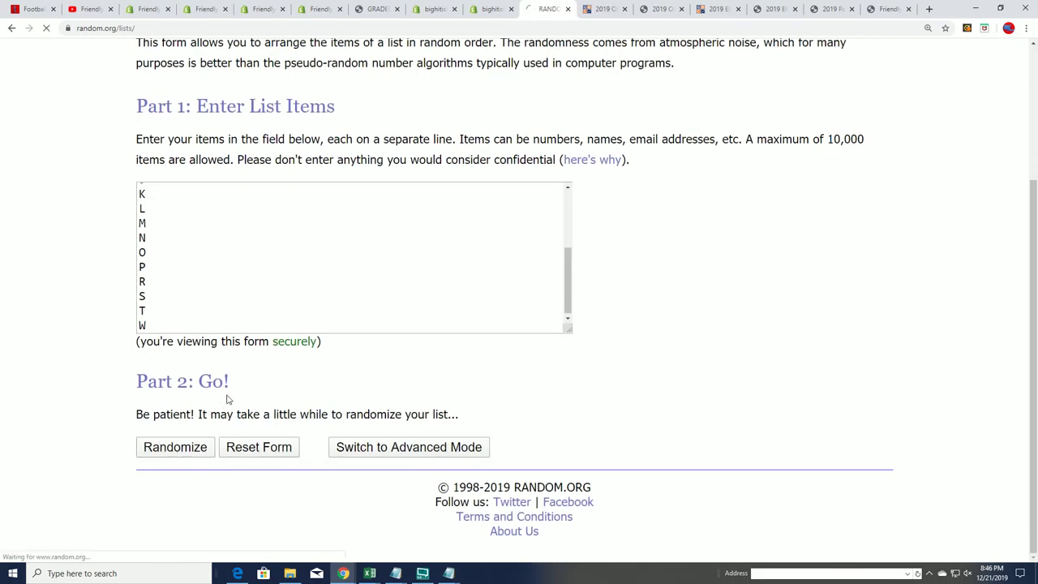
scroll(189, 430, down, 3)
click(161, 447)
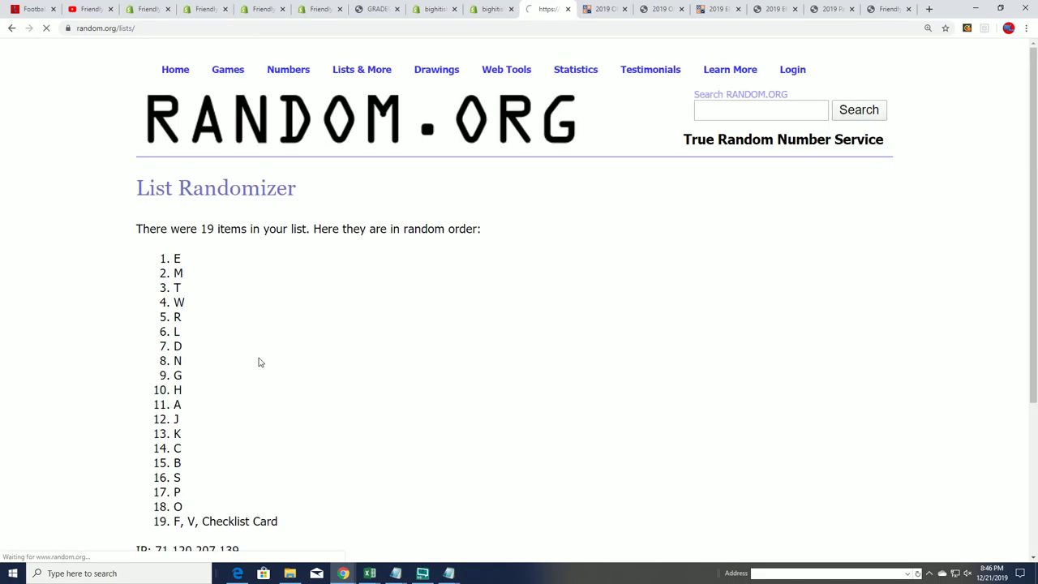
scroll(258, 363, down, 3)
click(161, 447)
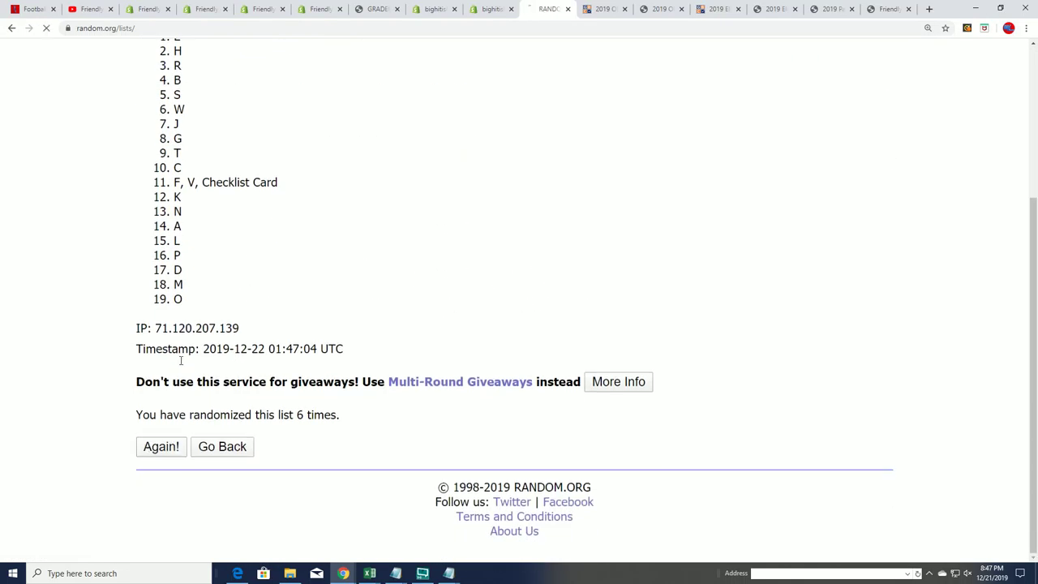
Step: Select all 19 letter entries in the final randomized list and copy them
scroll(384, 243, down, 2)
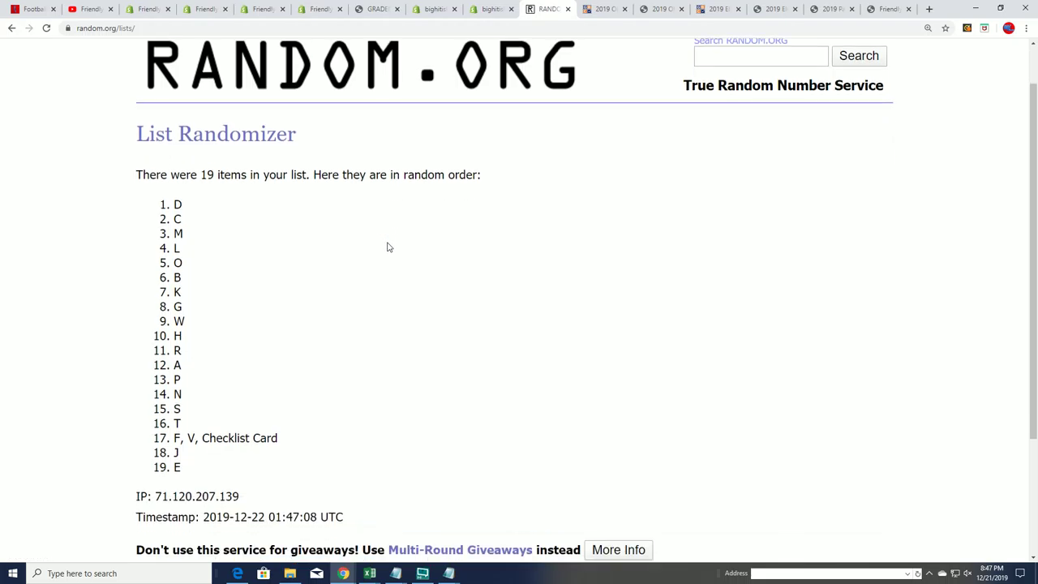
scroll(387, 248, down, 1)
drag(170, 148, 225, 417)
right_click(224, 383)
click(243, 390)
scroll(349, 405, down, 1)
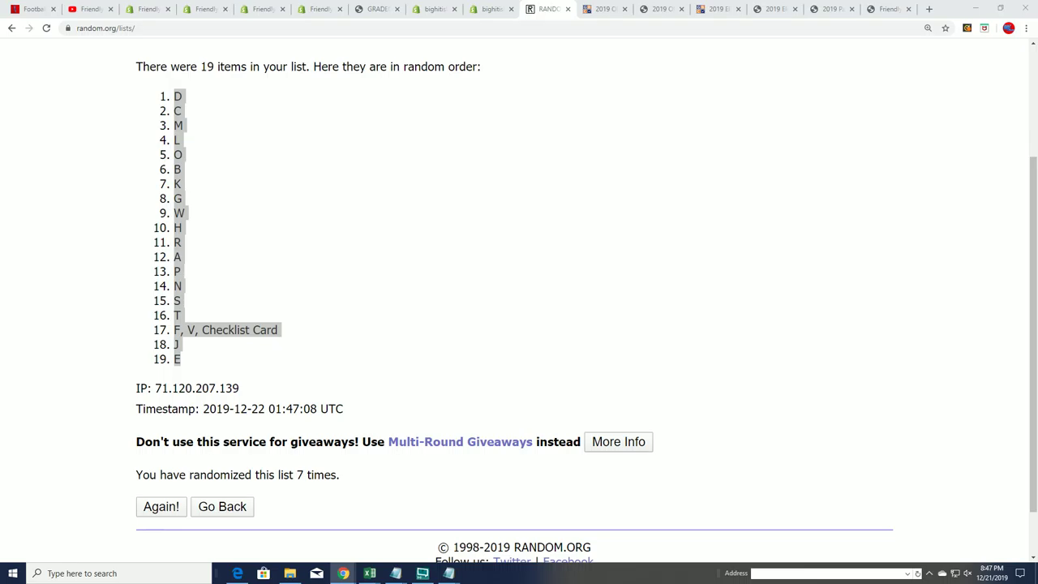
Step: Switch to the HIT PARADE 86 87 FLEER workbook in Excel and paste the randomized letters under Last Name Starts With from cell B2
key(alt+Tab)
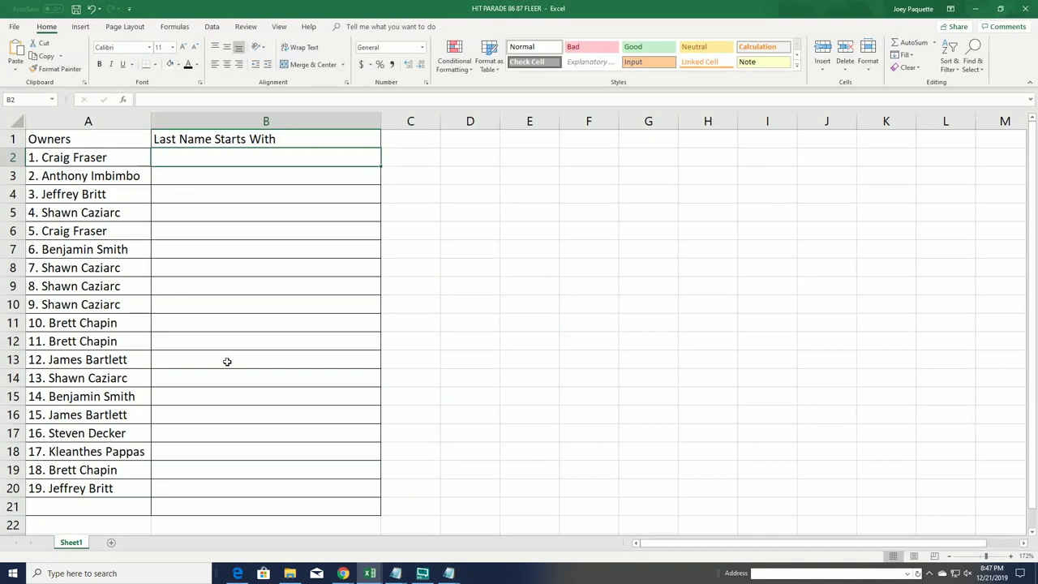
right_click(166, 159)
click(202, 204)
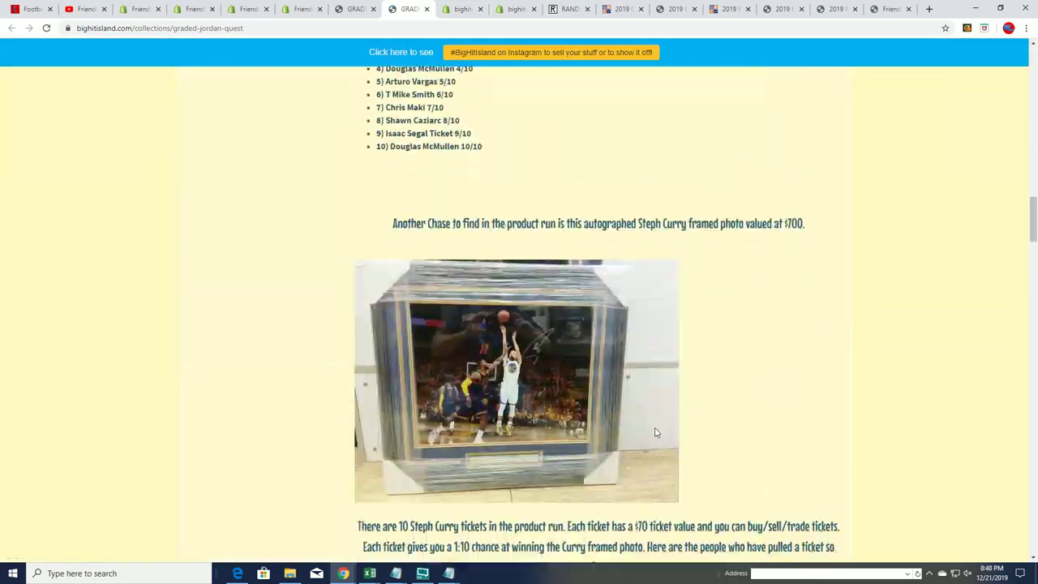
Step: Examine the Kareem autographed framed photo section on the Graded Jordan Quest page, including its ticket list and the unclaimed ticket 2 entry
scroll(648, 424, down, 1)
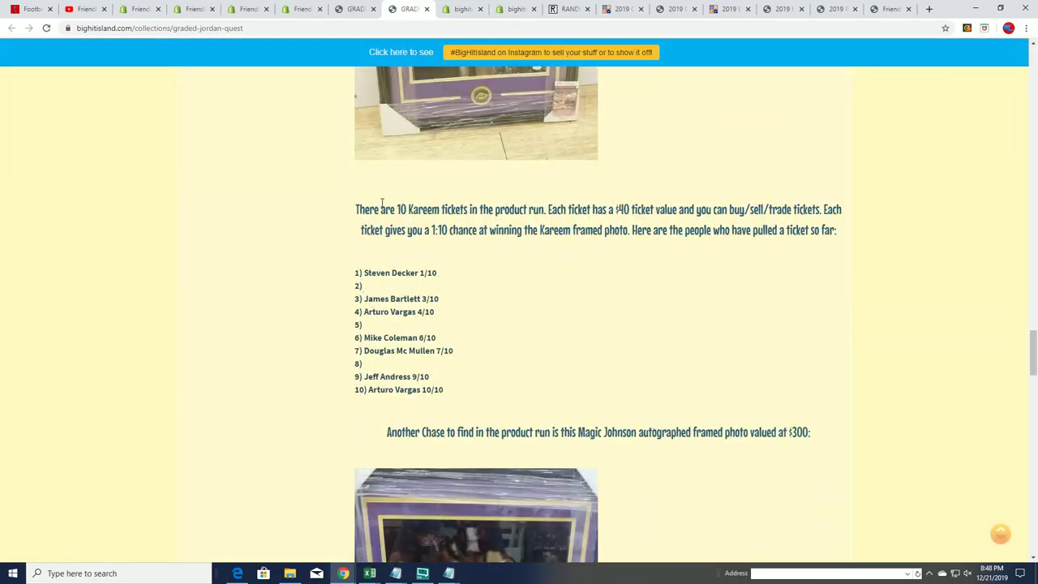
drag(379, 203, 845, 241)
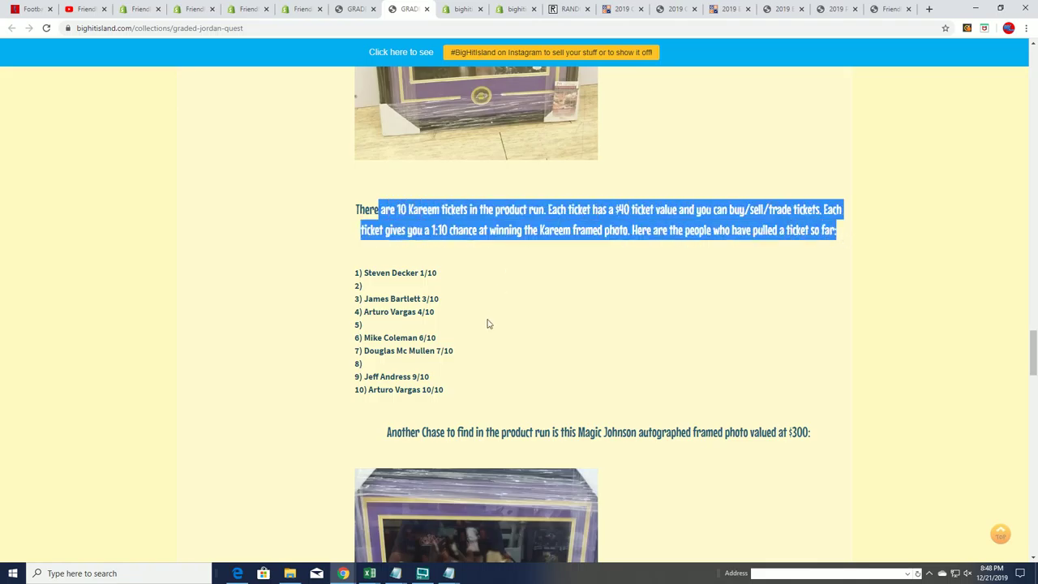
scroll(487, 325, up, 4)
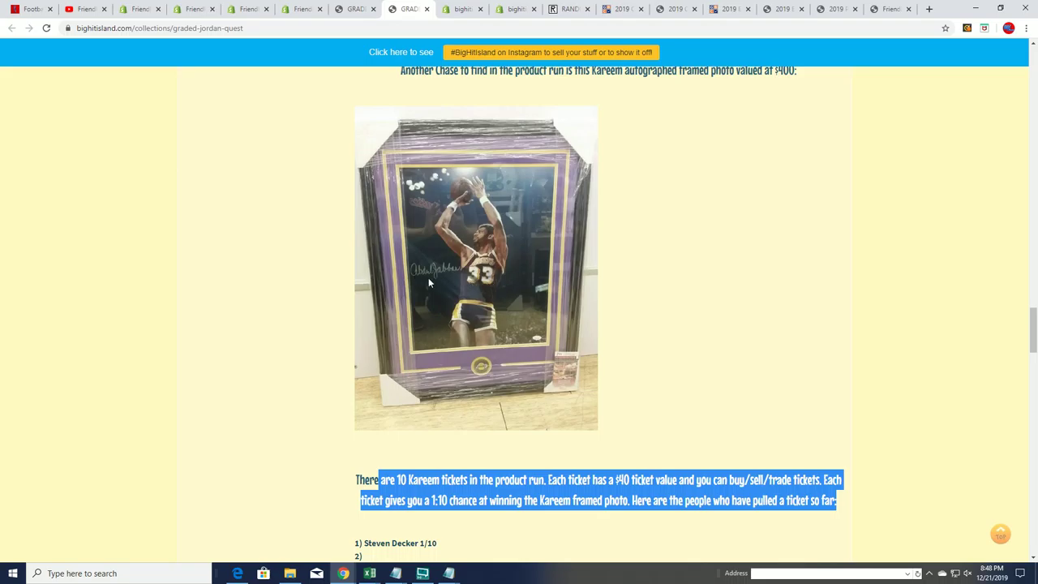
scroll(613, 356, down, 4)
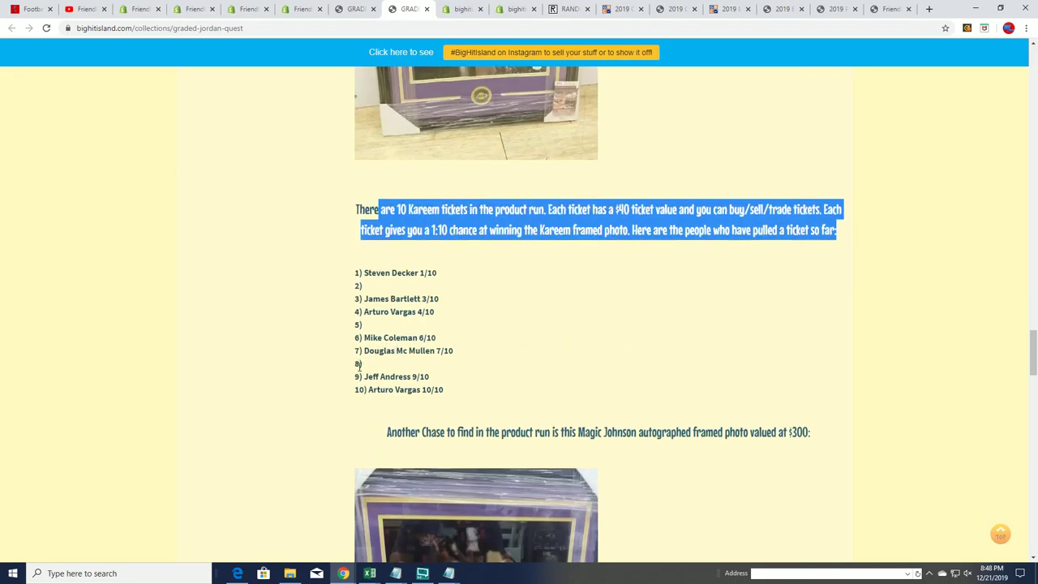
drag(365, 287, 328, 297)
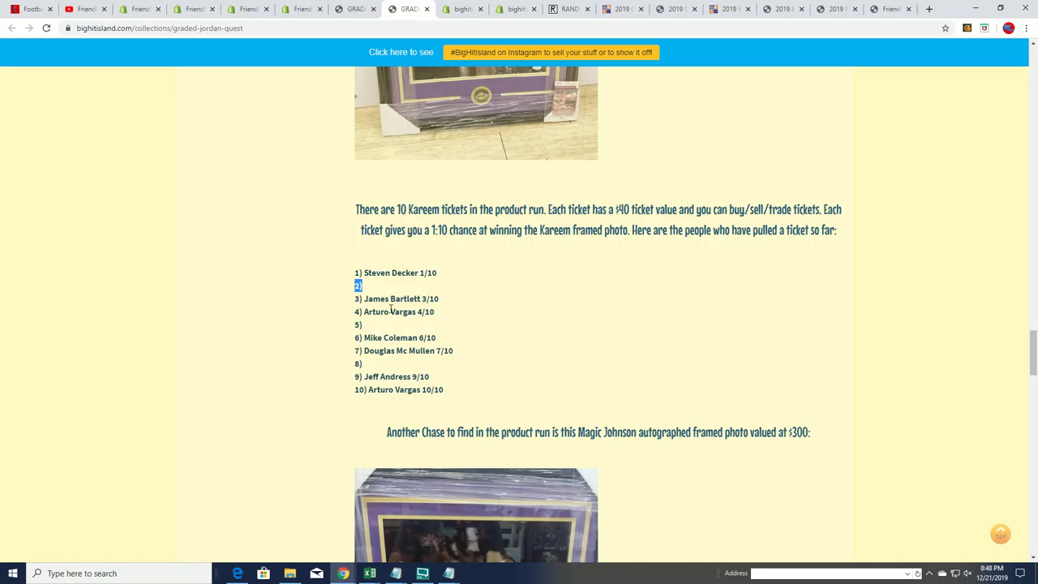
drag(360, 299, 443, 303)
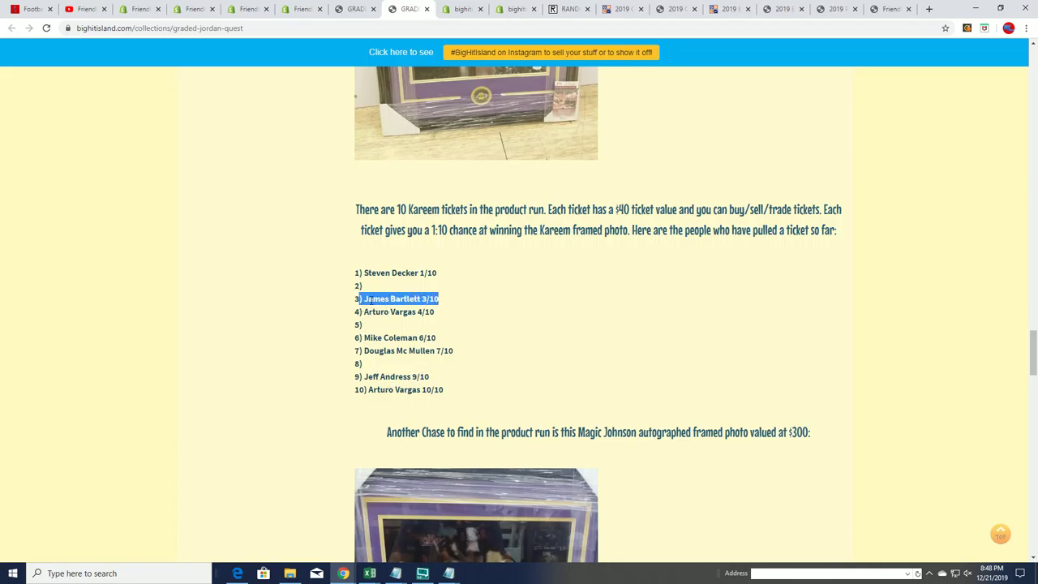
click(366, 286)
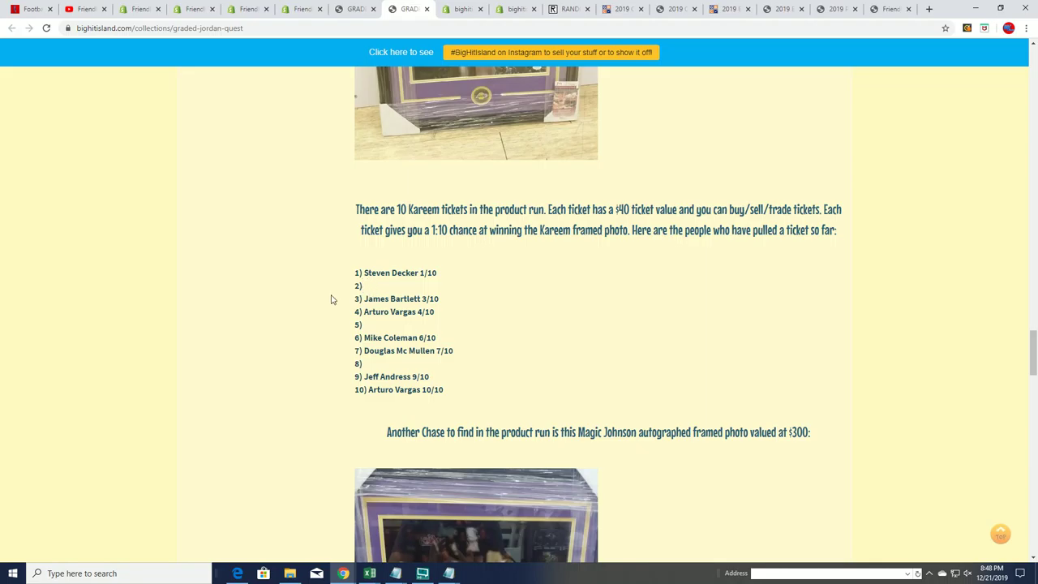
scroll(518, 317, up, 4)
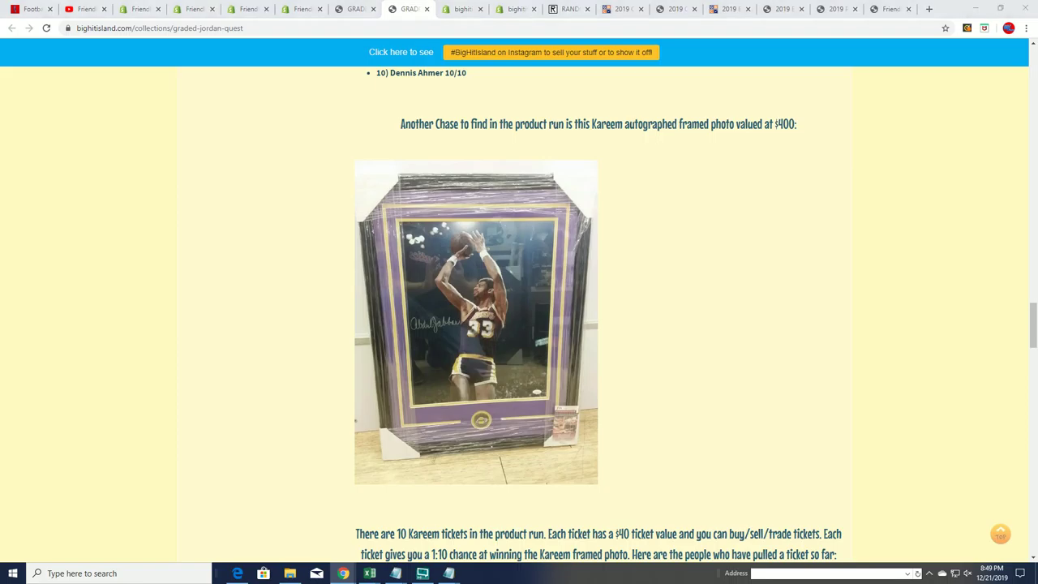
Step: Switch back to the HIT PARADE 86 87 FLEER workbook in Excel and copy the numbered owner names in A2:A20
key(alt+Tab)
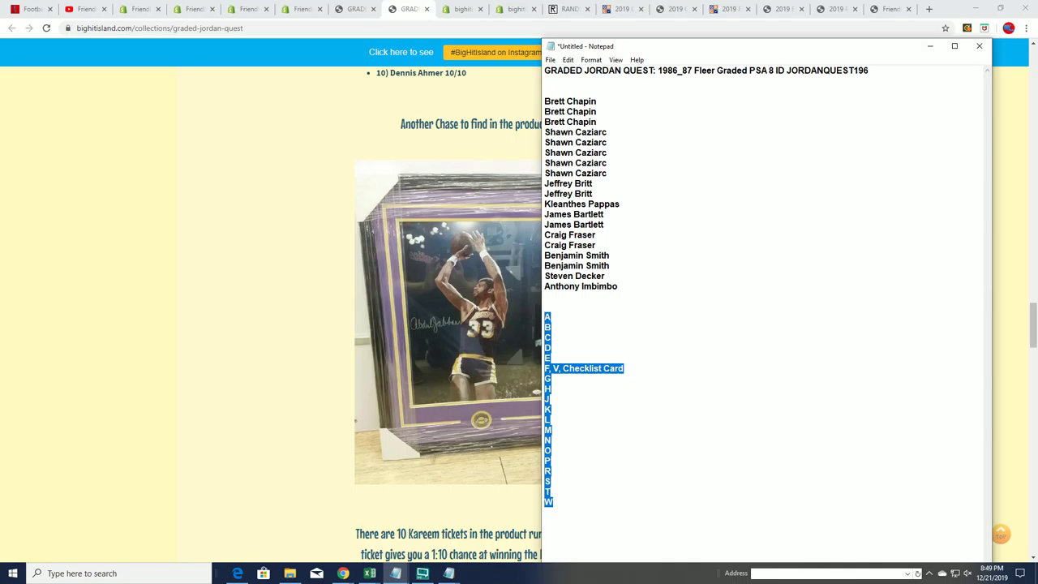
key(alt+Tab)
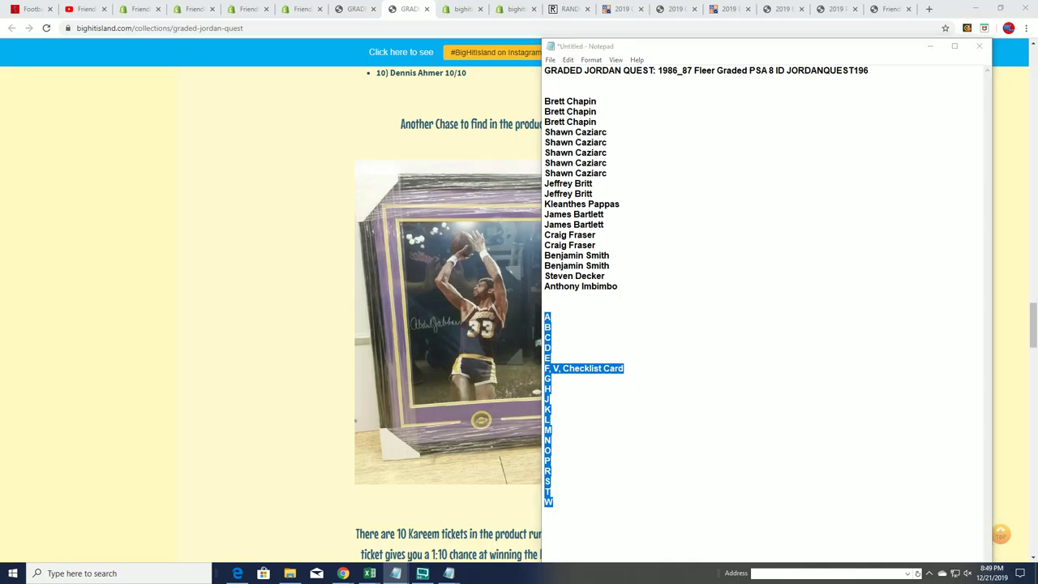
key(alt+Tab)
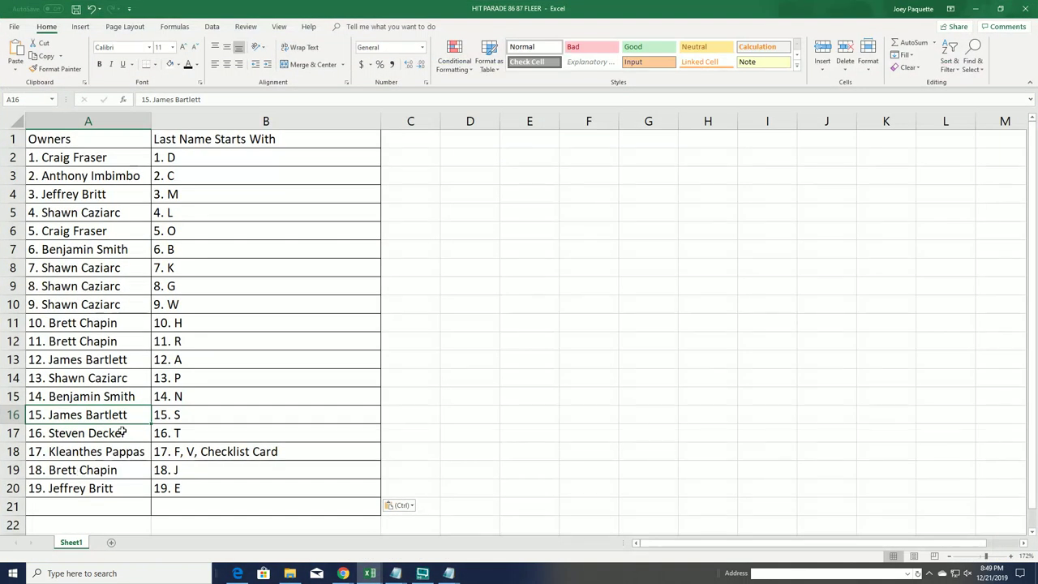
drag(116, 164, 73, 488)
right_click(89, 226)
click(165, 243)
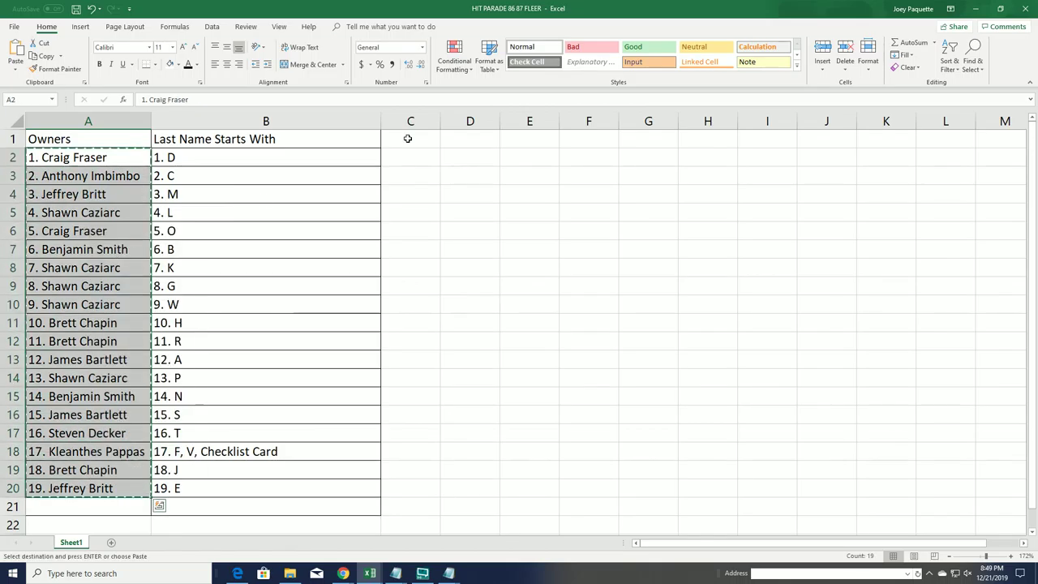
Step: Minimize Excel and Notepad, open a blank List Randomizer form in the browser and paste the copied owner names into its item field
click(973, 9)
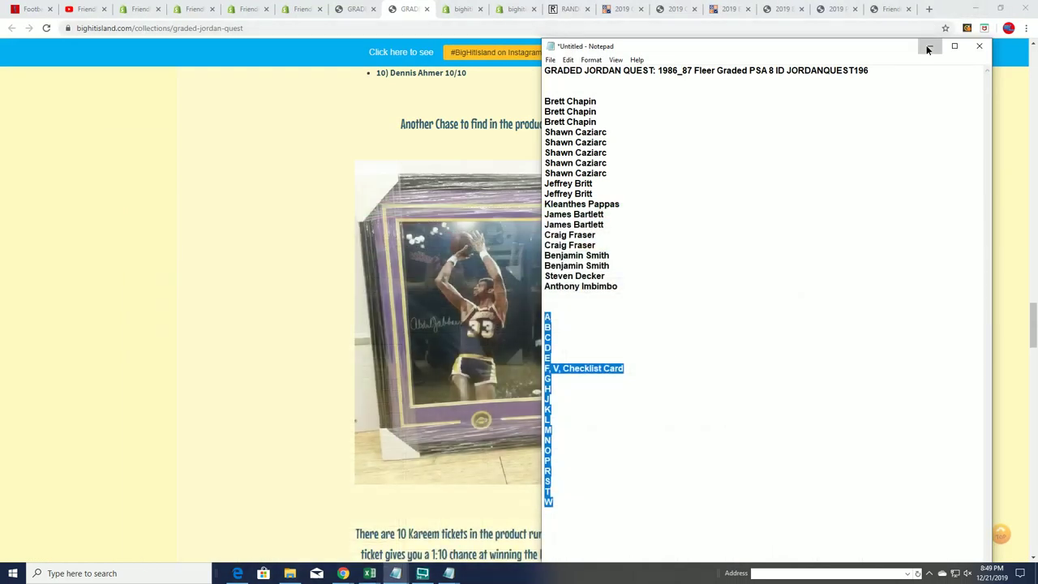
click(929, 45)
click(567, 8)
scroll(168, 295, up, 2)
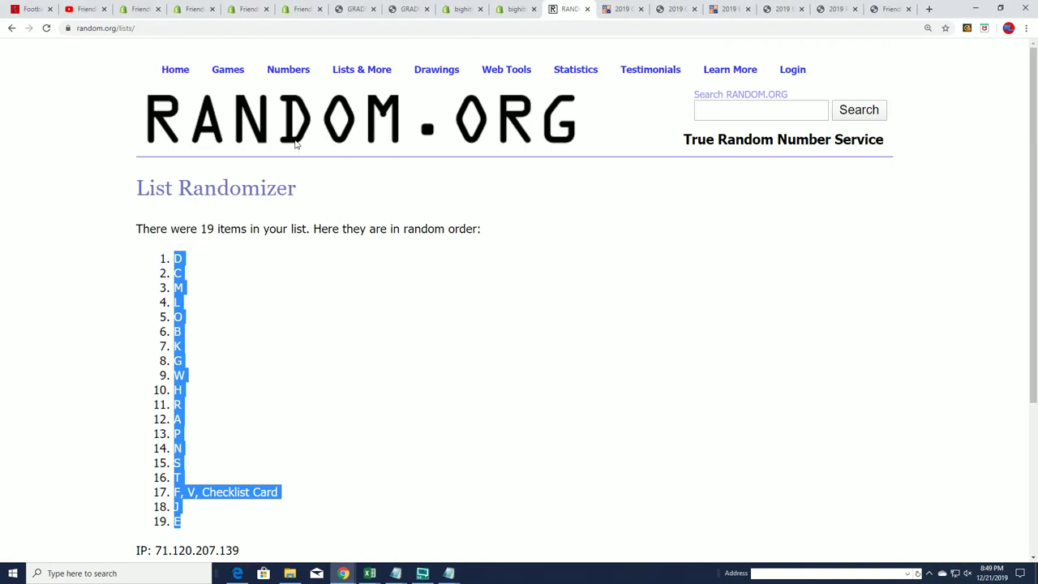
click(369, 91)
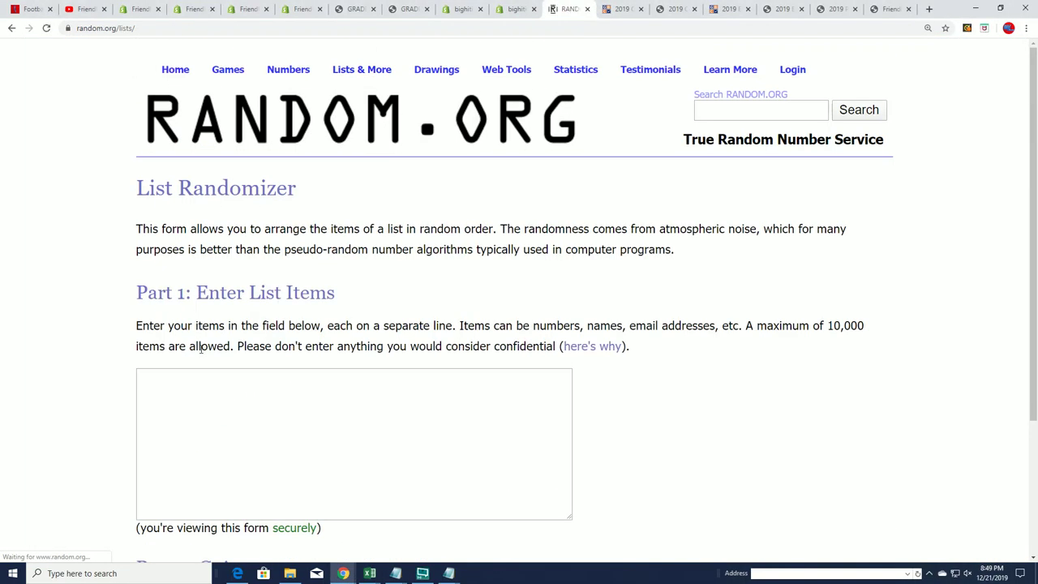
right_click(140, 379)
click(168, 465)
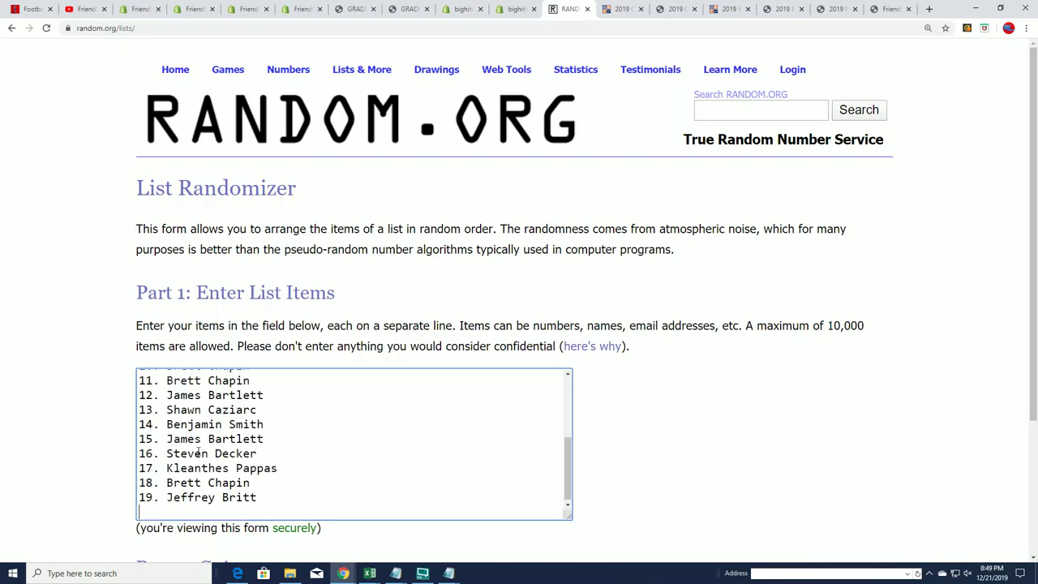
Step: Randomize the pasted owner list seven times in total and highlight the first entry of the final order
scroll(654, 409, down, 2)
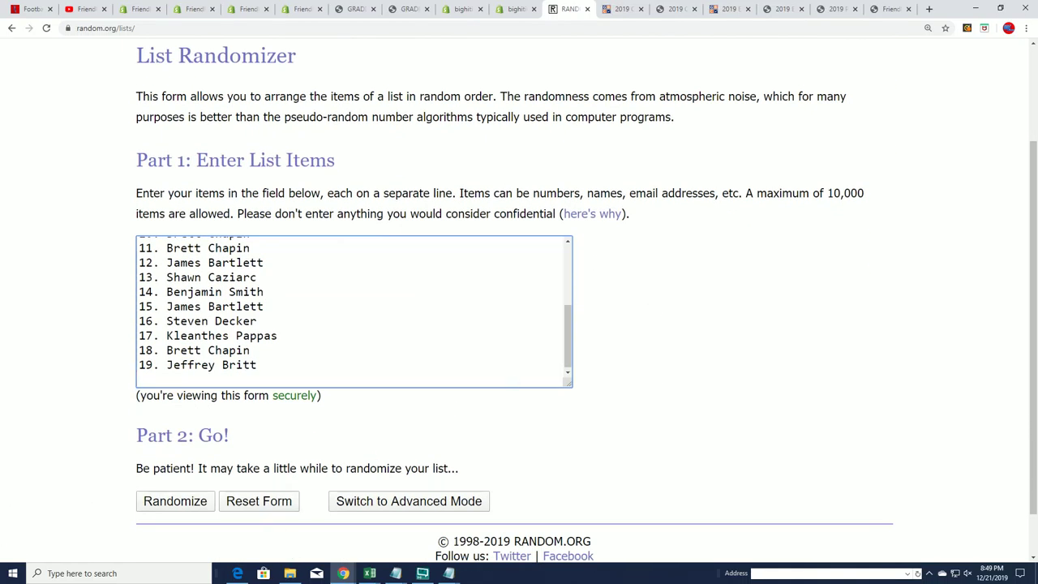
click(175, 501)
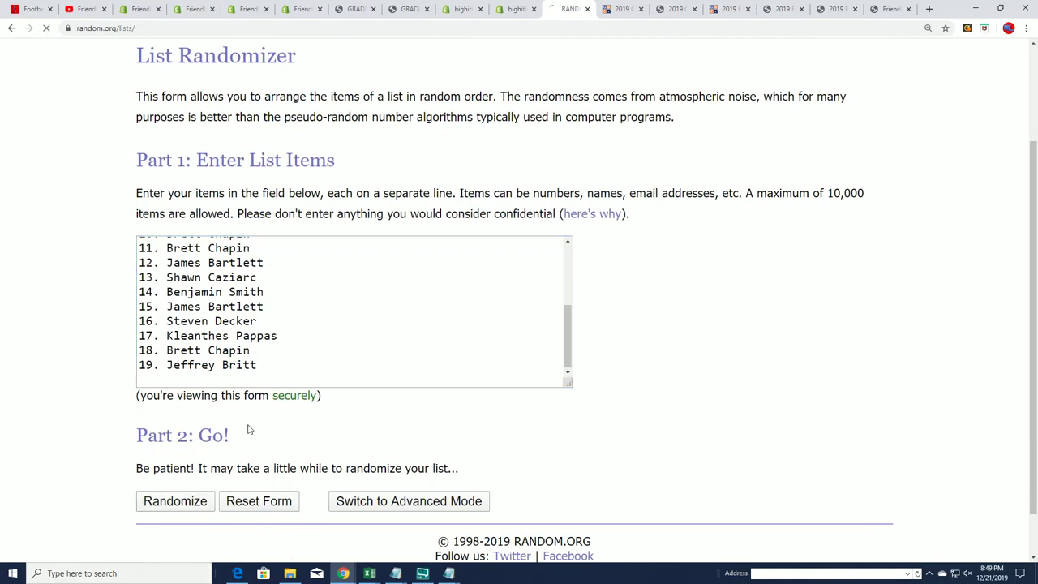
scroll(241, 419, down, 3)
click(159, 446)
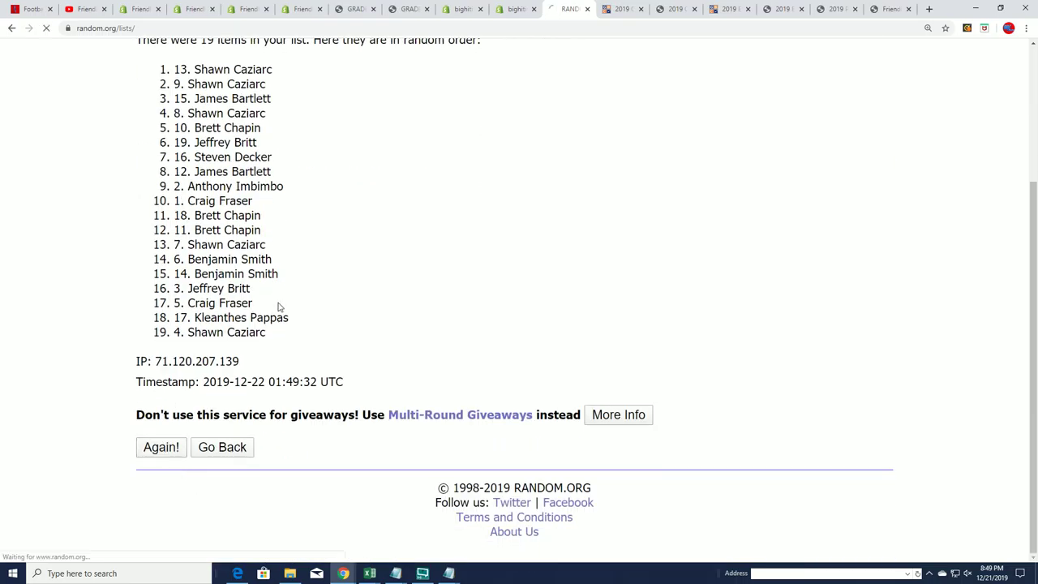
scroll(189, 448, down, 2)
click(159, 446)
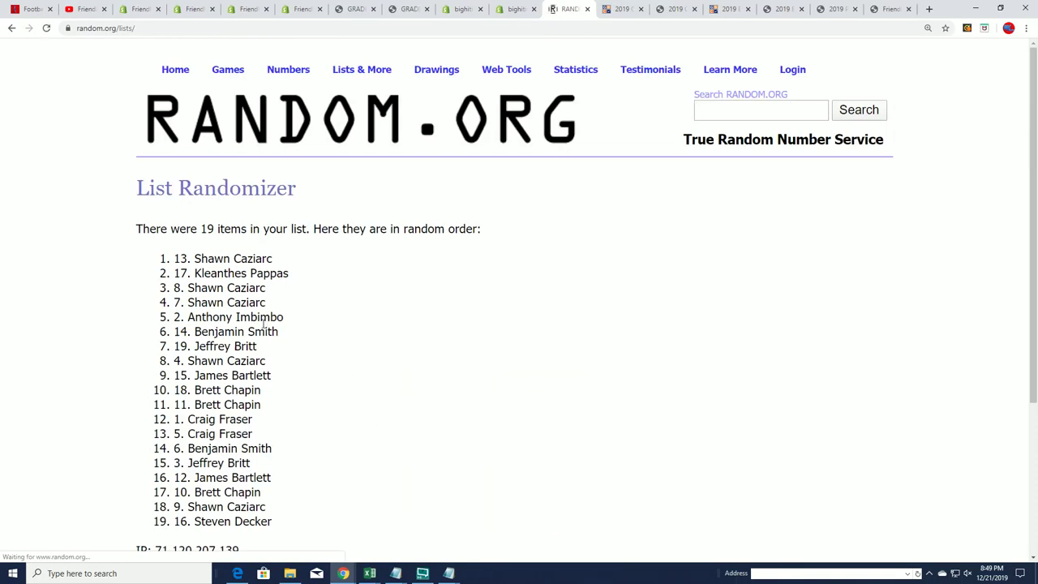
scroll(139, 446, down, 3)
click(150, 451)
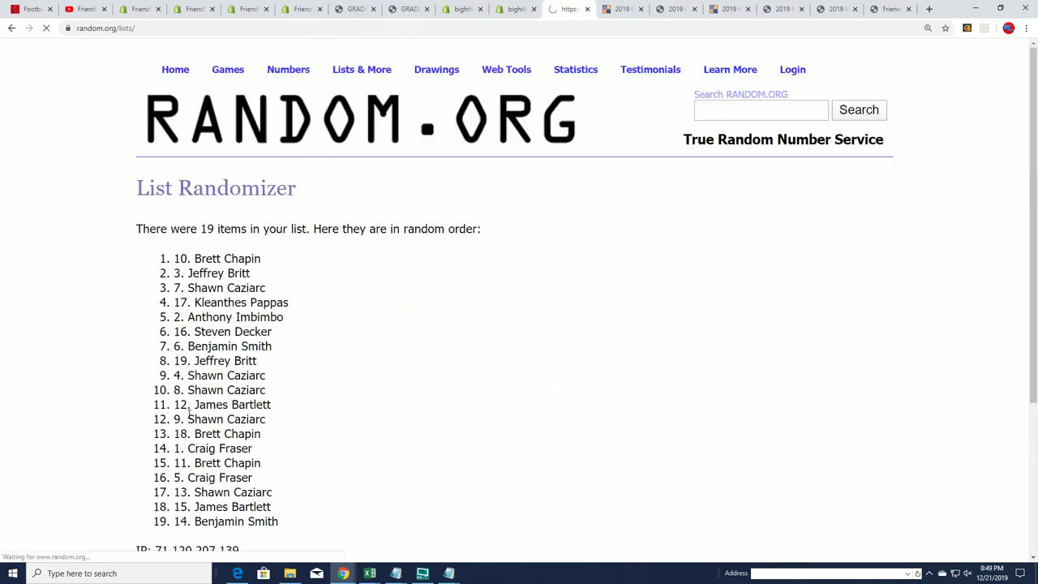
scroll(150, 421, down, 5)
click(148, 442)
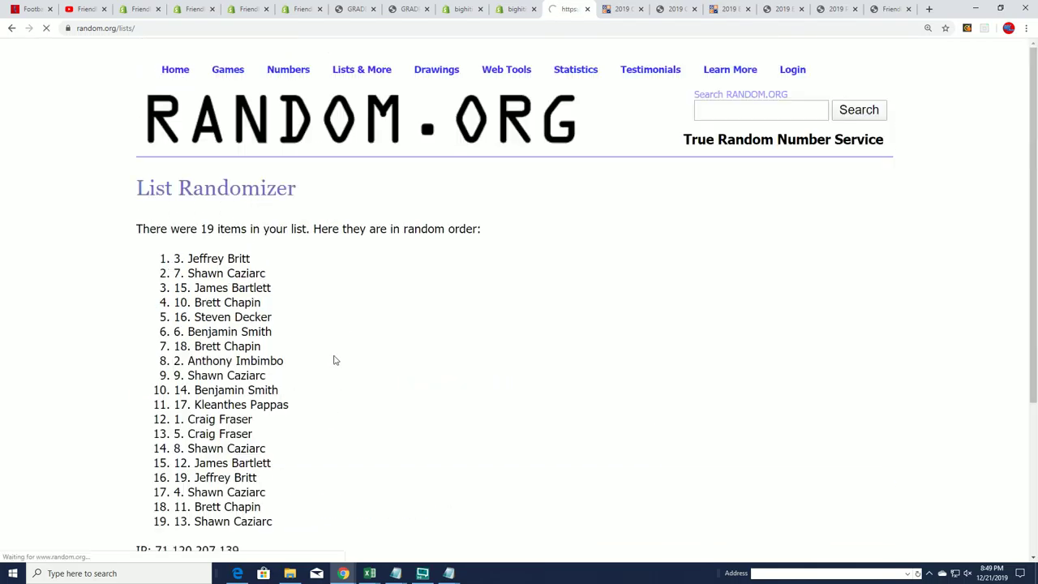
scroll(162, 442, down, 5)
click(162, 446)
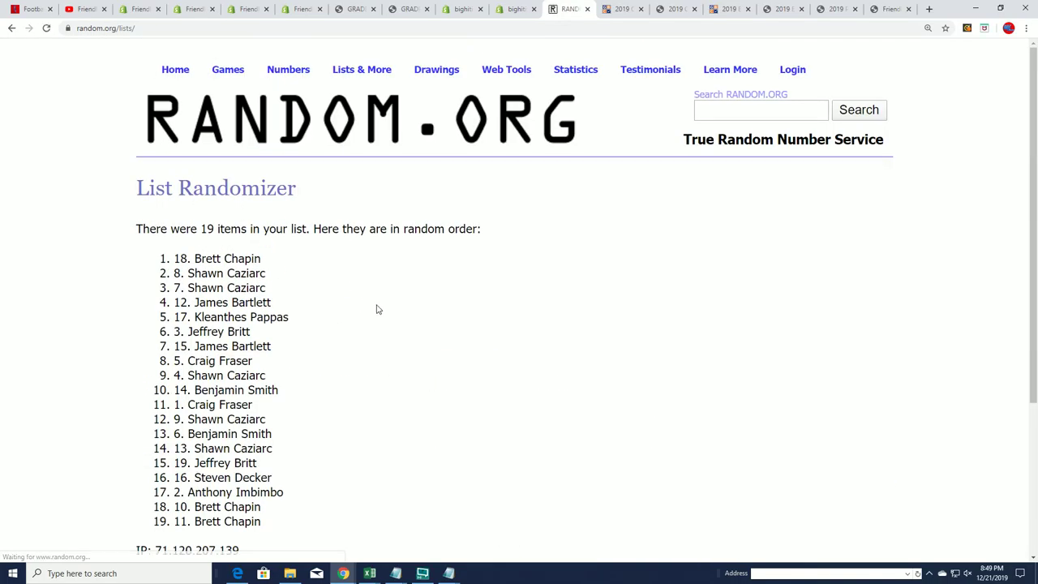
scroll(377, 306, down, 5)
click(165, 452)
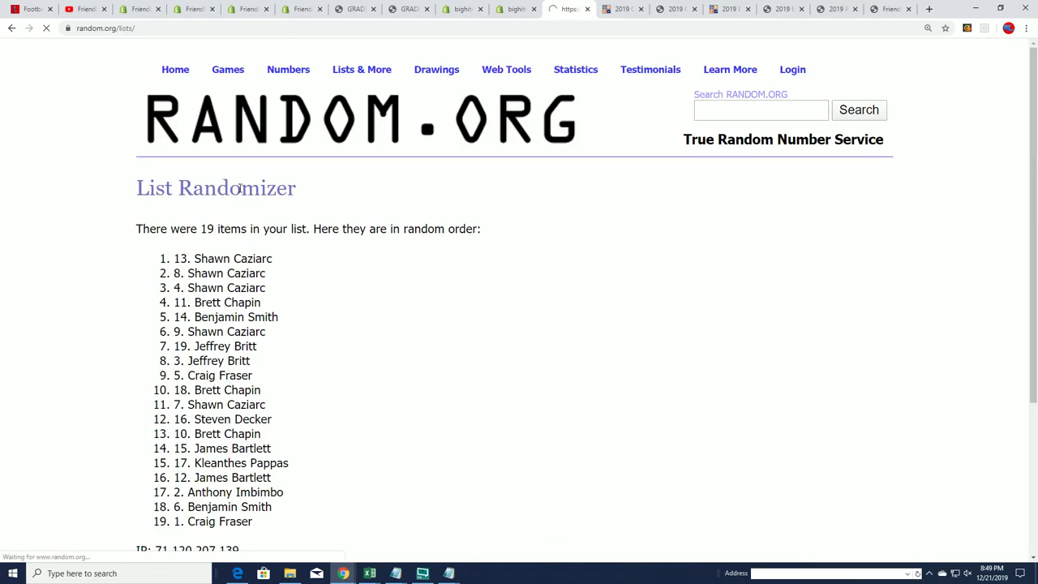
drag(338, 262, 180, 255)
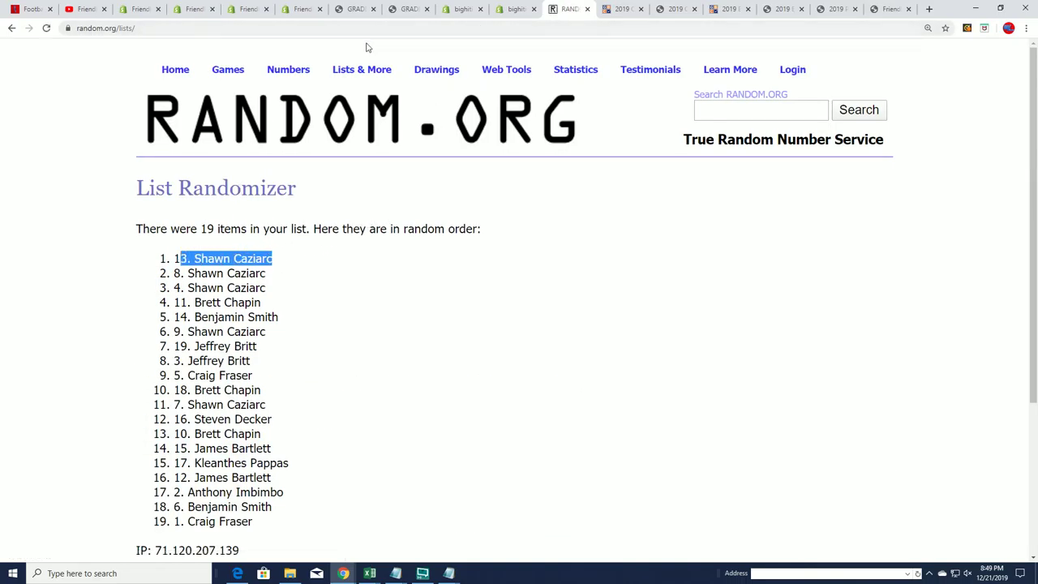
Step: Switch to the Graded Jordan Quest page and open the Map Promotion Game page to view the Big Hit Island Map
click(407, 10)
scroll(701, 243, up, 15)
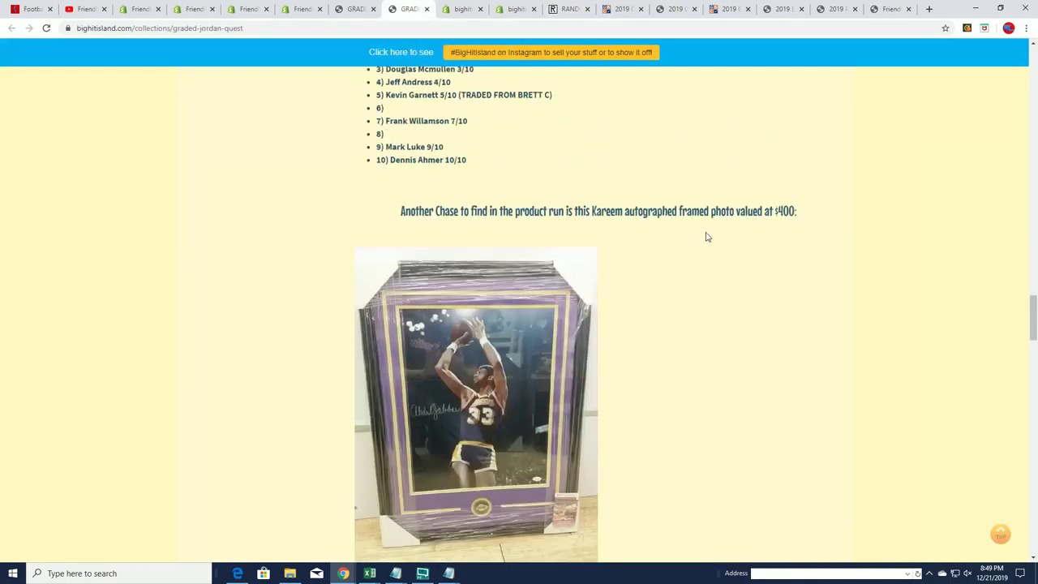
scroll(690, 263, up, 15)
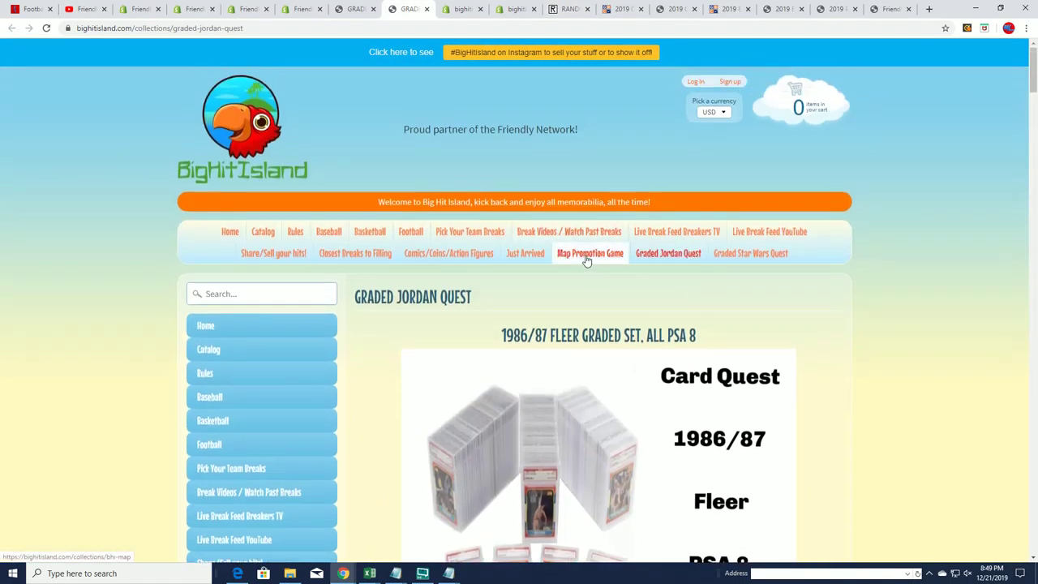
click(585, 254)
scroll(560, 342, down, 2)
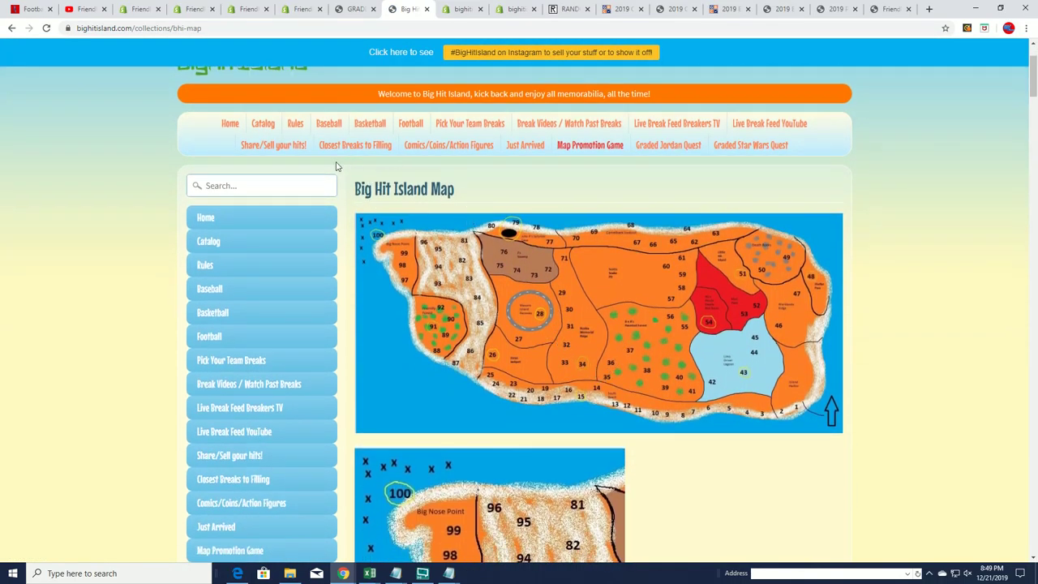
Step: Open the JORDANQUEST197 listing from the Basketball collection and check the ID in its title
click(369, 124)
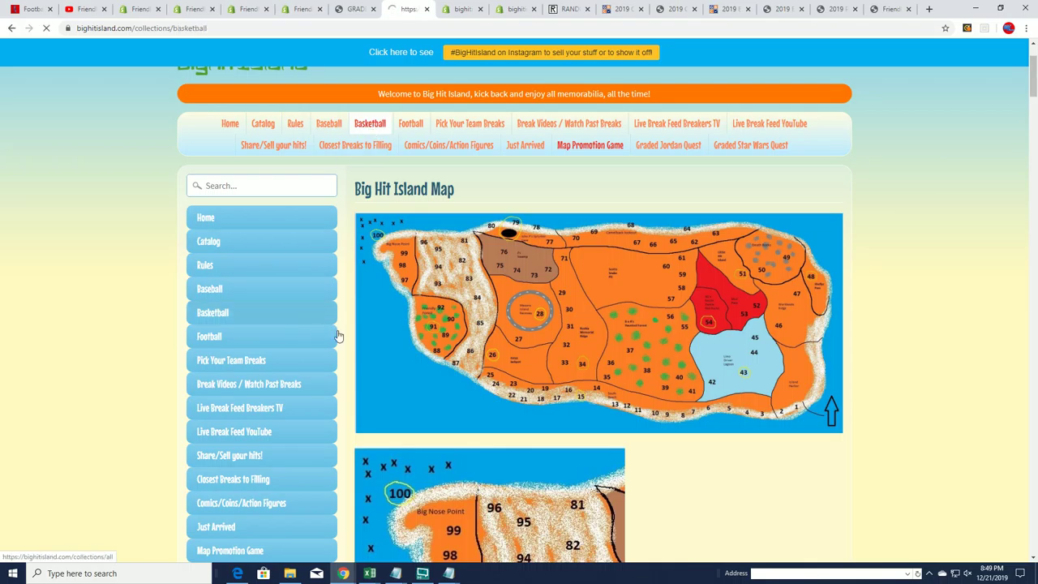
scroll(454, 357, down, 5)
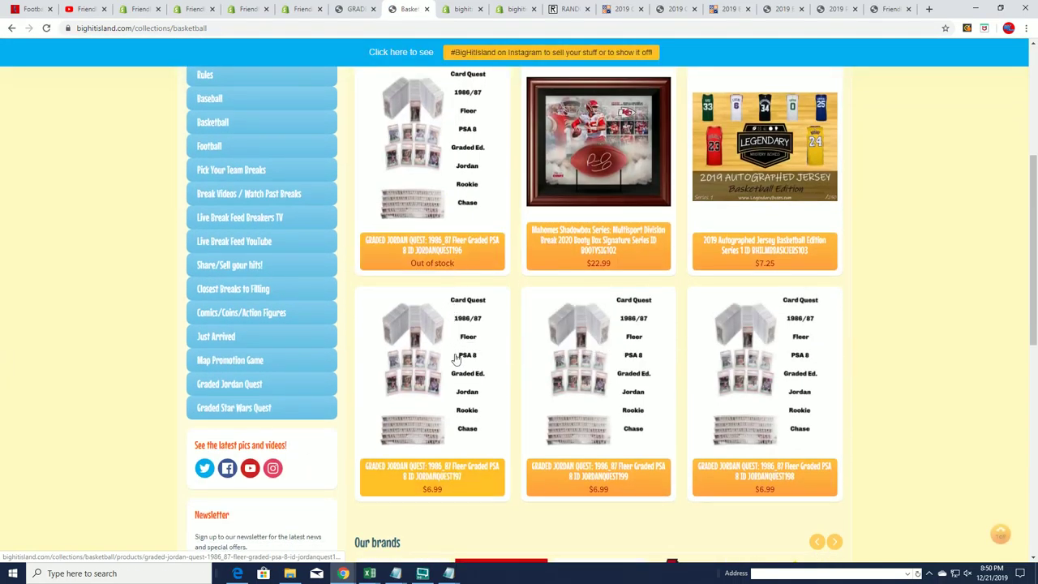
scroll(456, 358, down, 2)
click(443, 368)
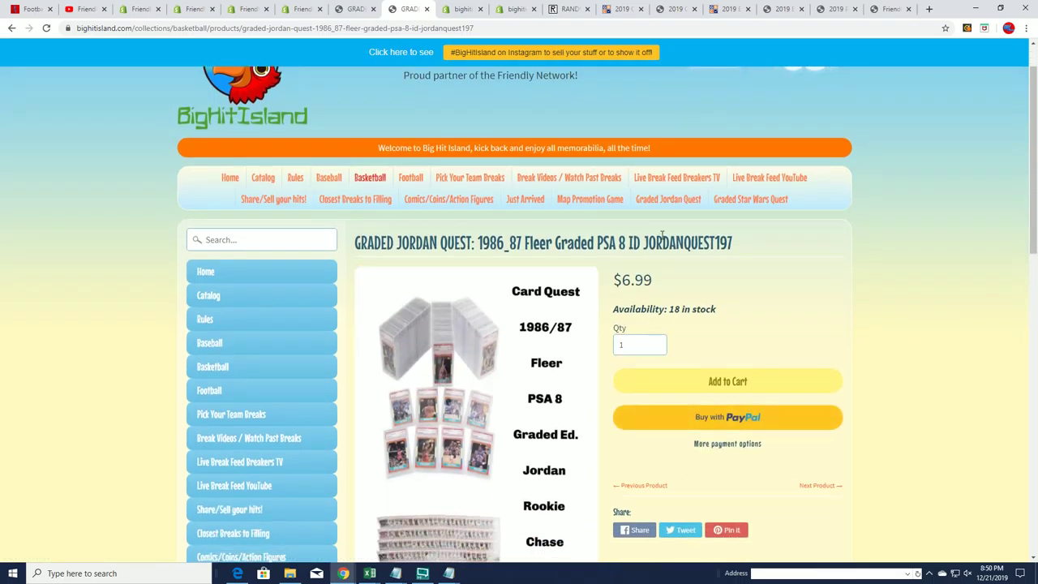
drag(661, 236, 744, 244)
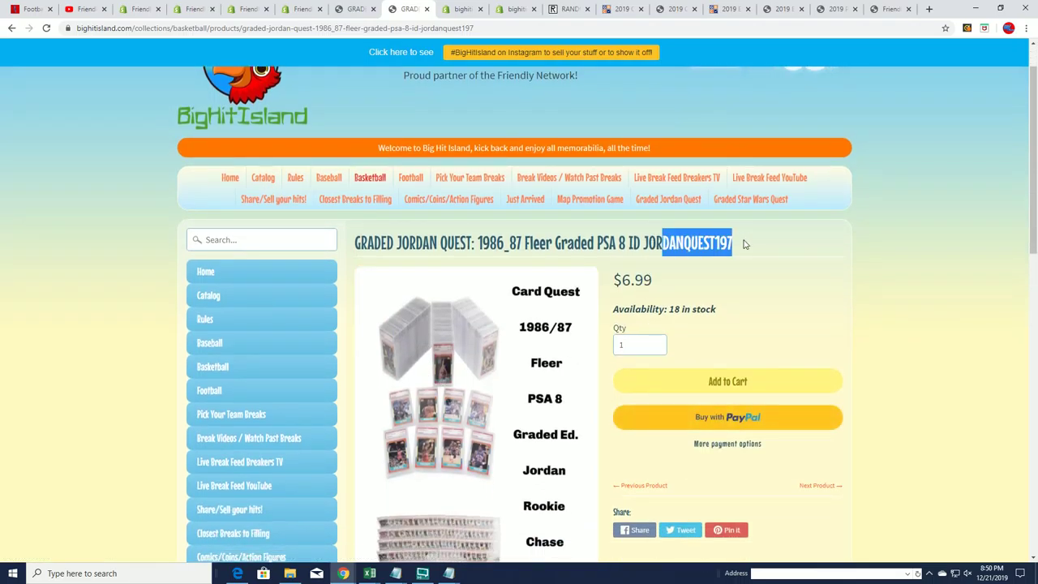
Step: Check the JORDANQUEST198 and JORDANQUEST199 listings from the Basketball collection, returning to the collection after each
click(12, 28)
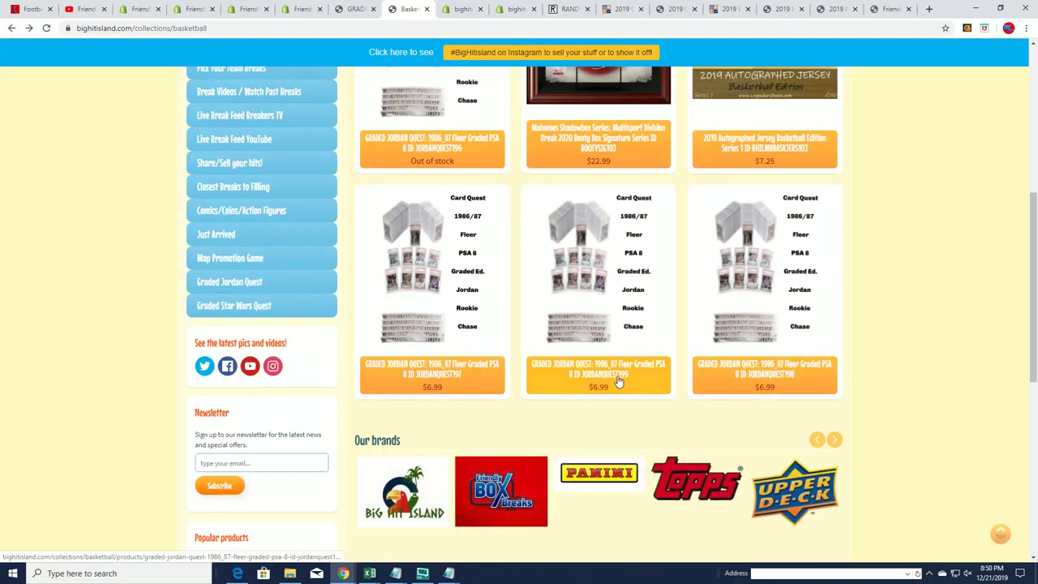
click(746, 377)
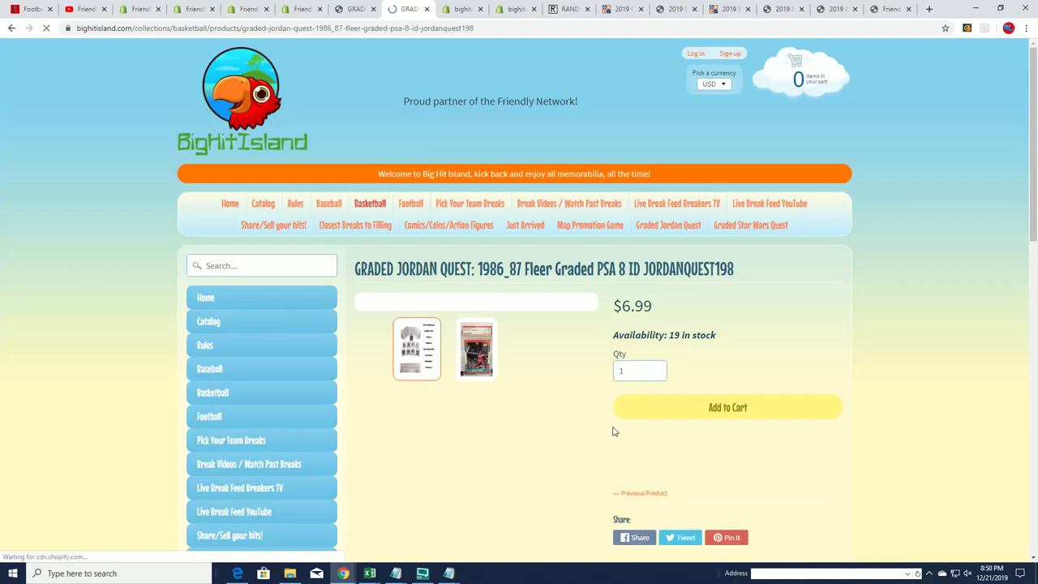
click(13, 29)
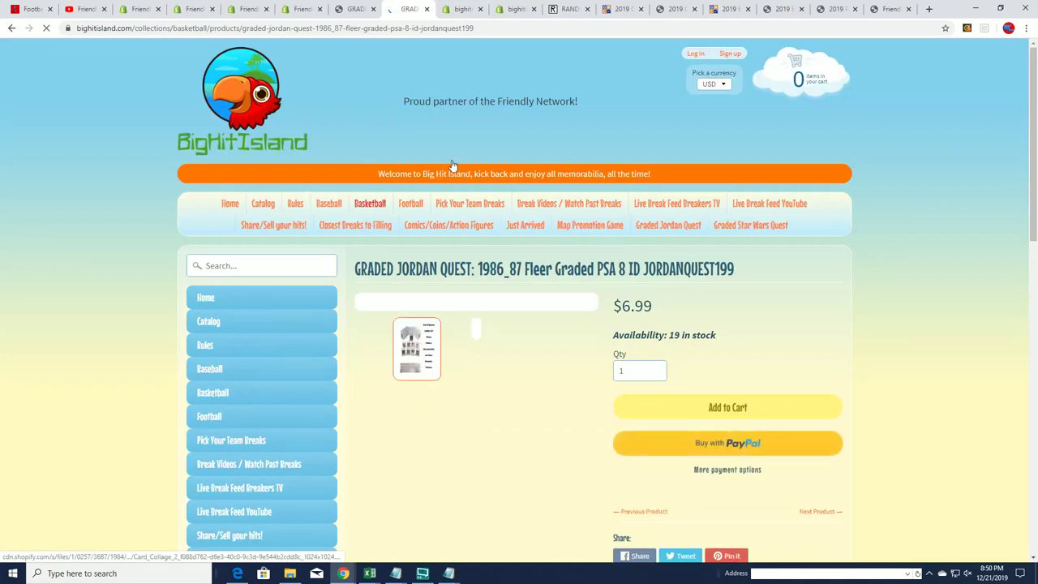
click(13, 29)
Step: Open the JORDANQUEST196 listing from the Basketball collection and copy the ID JORDANQUEST196 from its title
scroll(347, 328, up, 3)
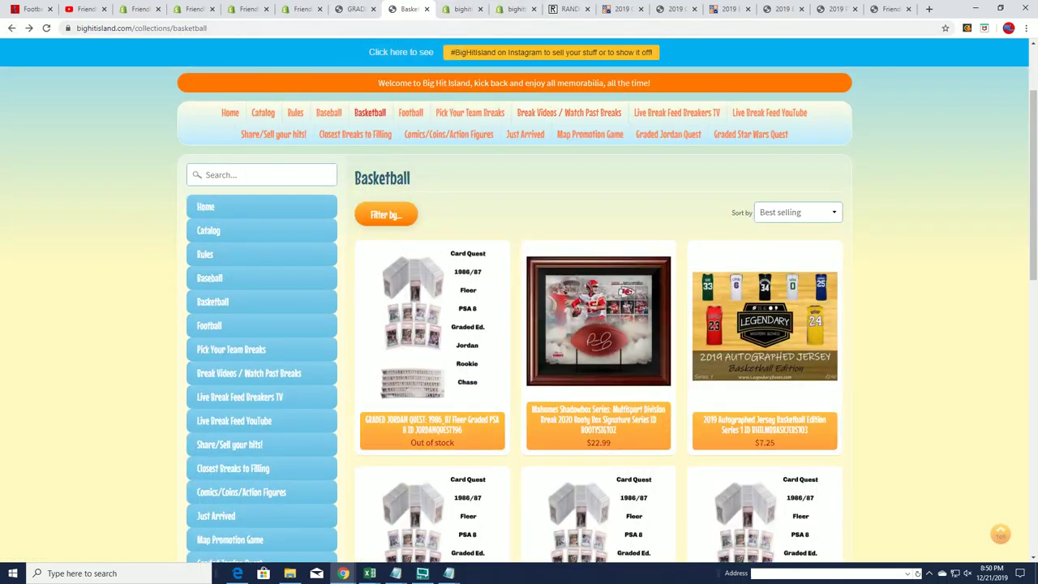
scroll(462, 412, down, 1)
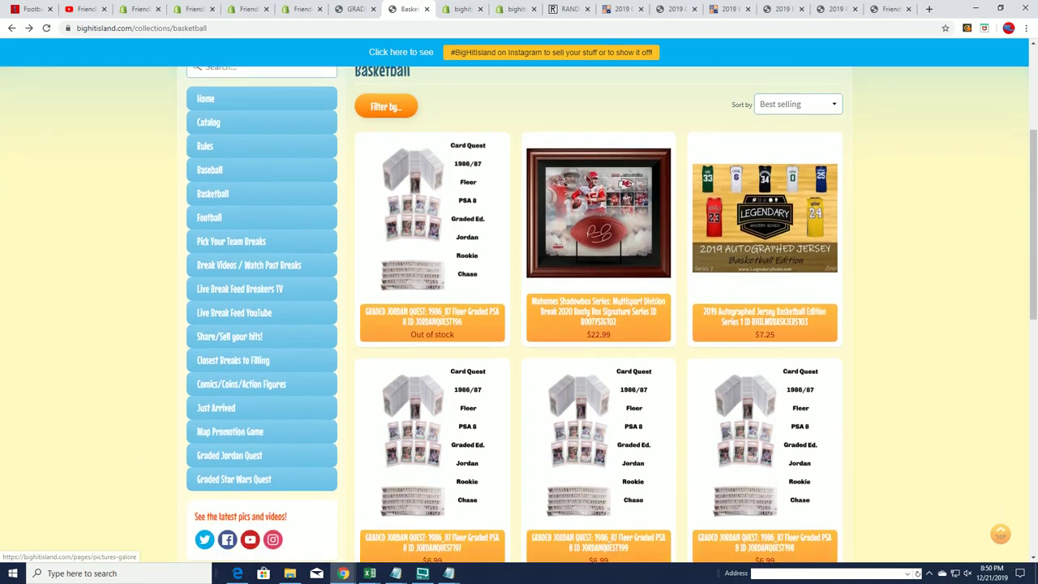
drag(398, 328, 451, 327)
click(451, 327)
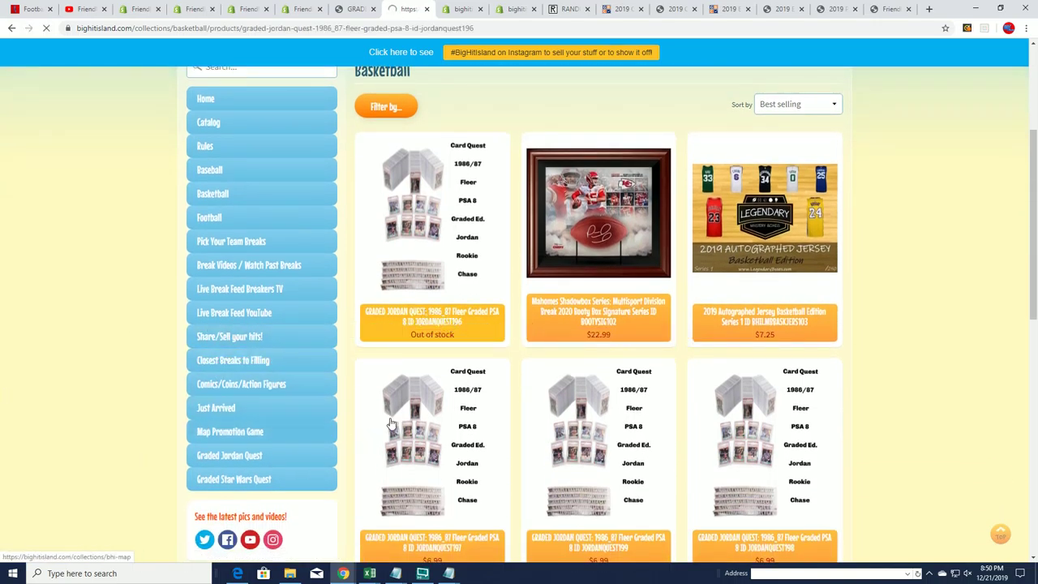
drag(645, 296, 740, 294)
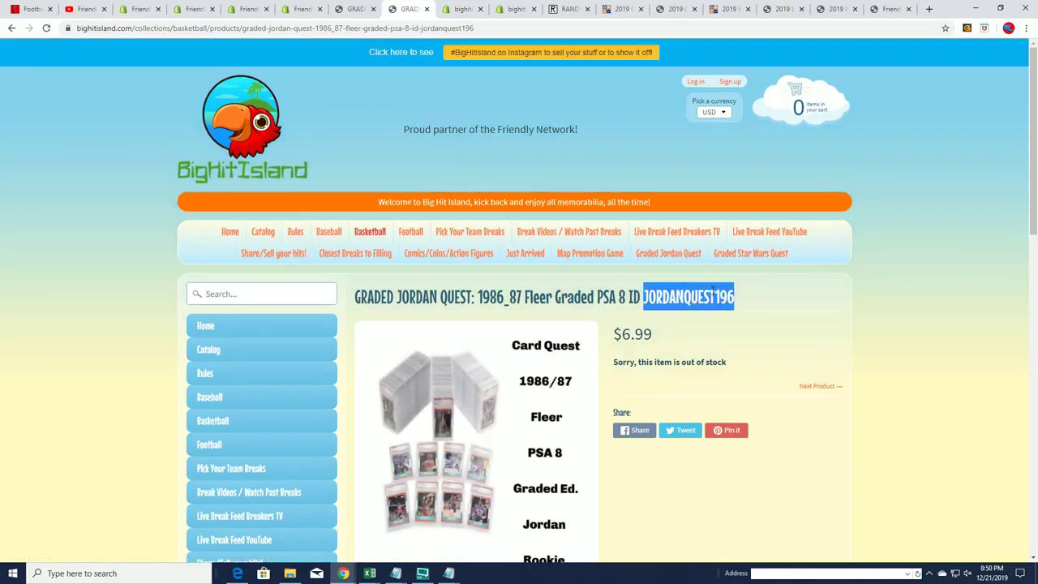
right_click(712, 295)
click(750, 303)
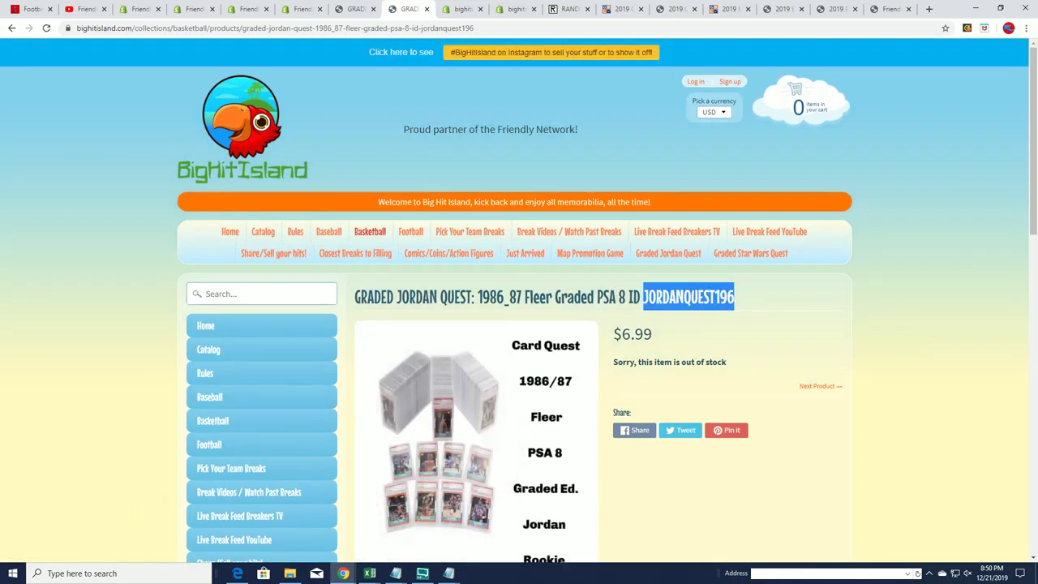